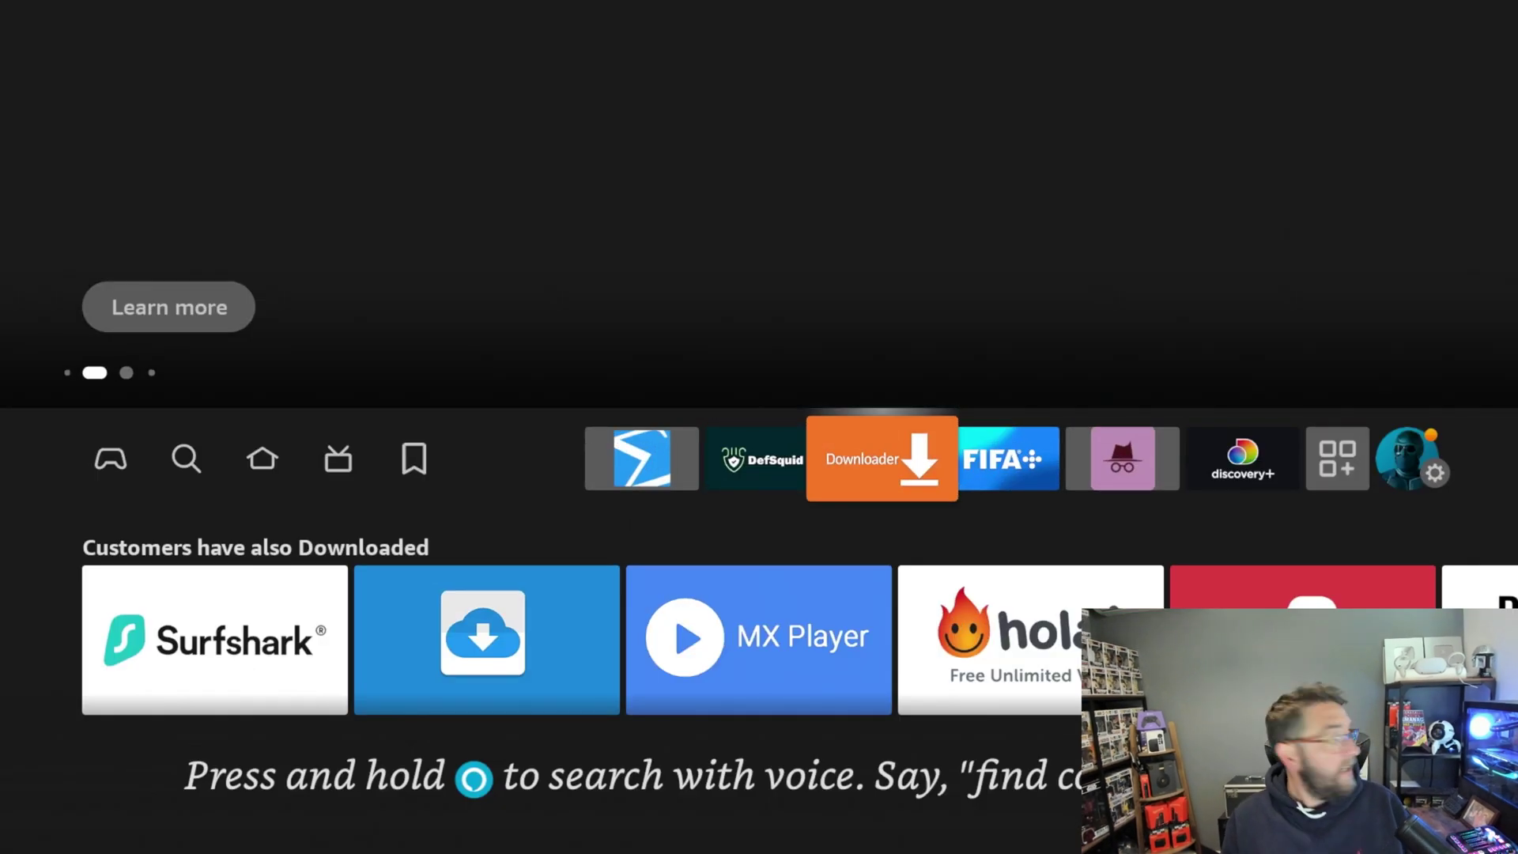
# - In DefSquid's Malware Scan results, browse down to the Downloader entry flagged Probably Malicious and view its details
pyautogui.press('Left')
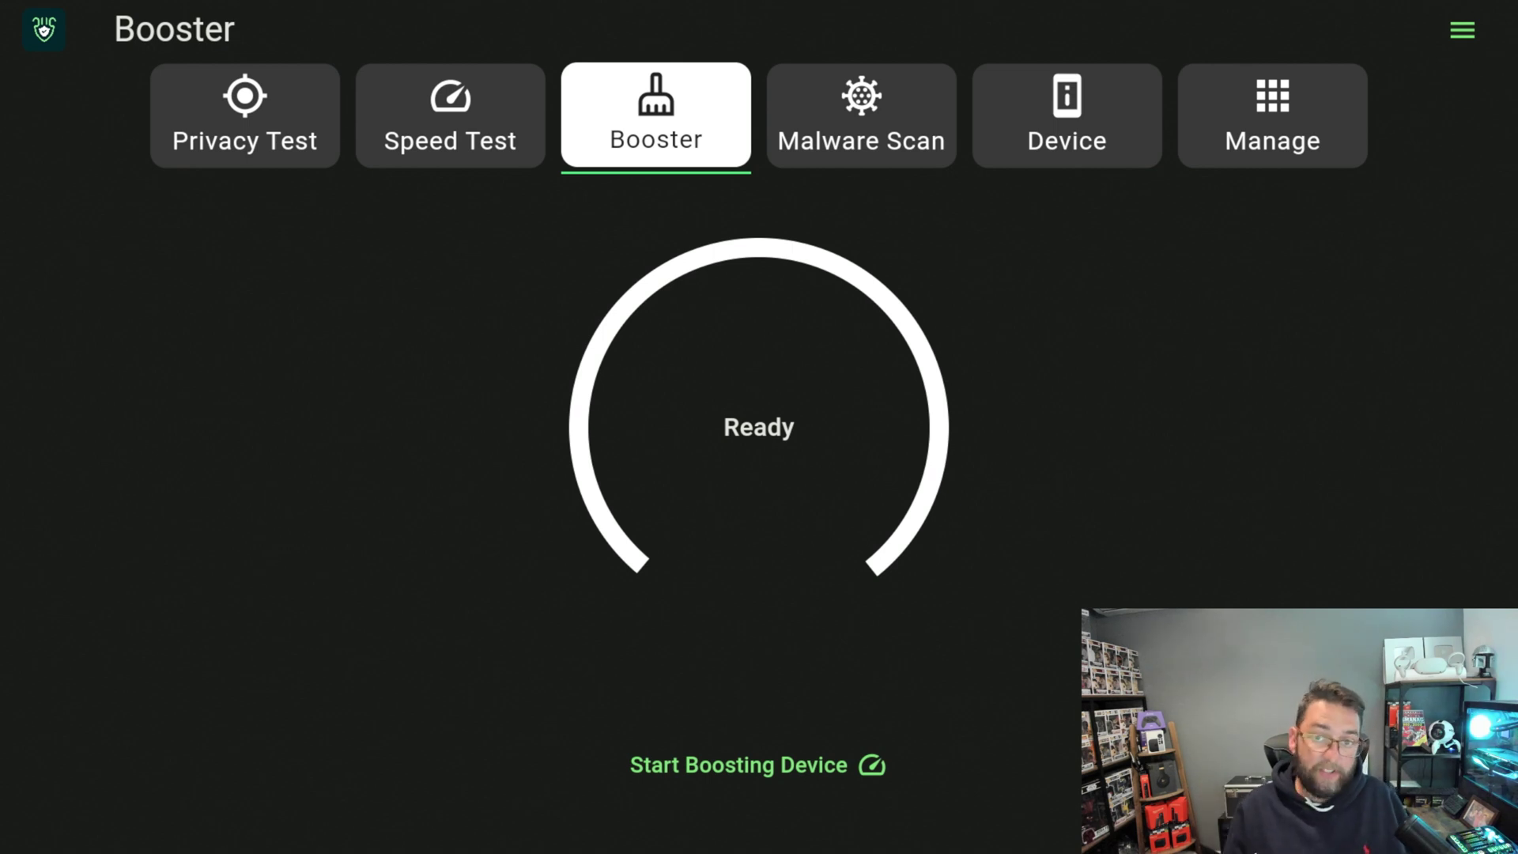
pyautogui.press('Right')
pyautogui.press('Return')
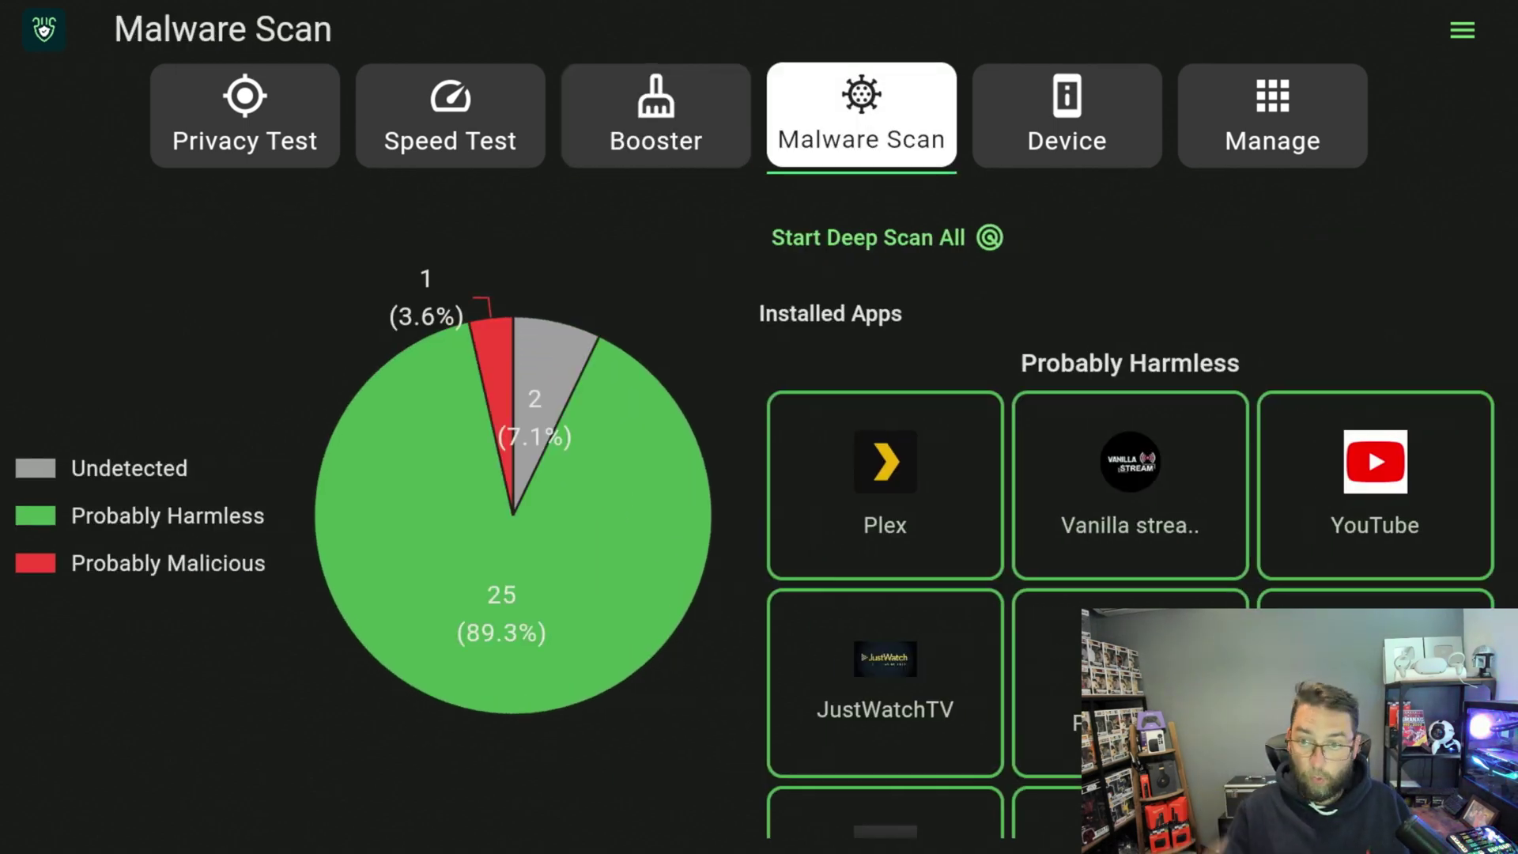
pyautogui.press('Down')
pyautogui.press('Down')
pyautogui.press('Down')
pyautogui.press('Down')
pyautogui.press('Down')
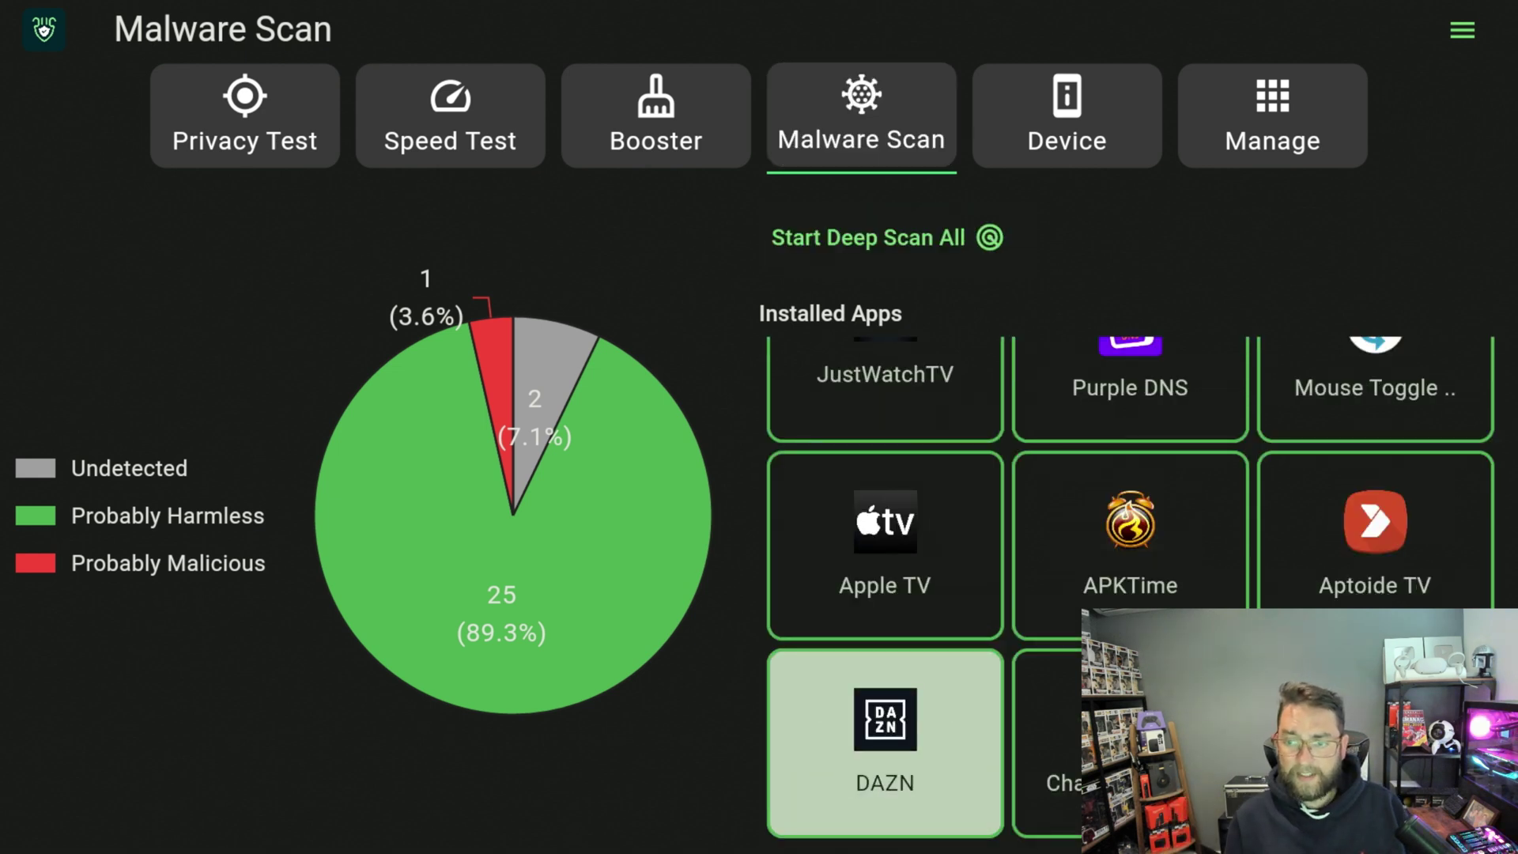
pyautogui.press('Down')
pyautogui.press('Down')
pyautogui.press('Down')
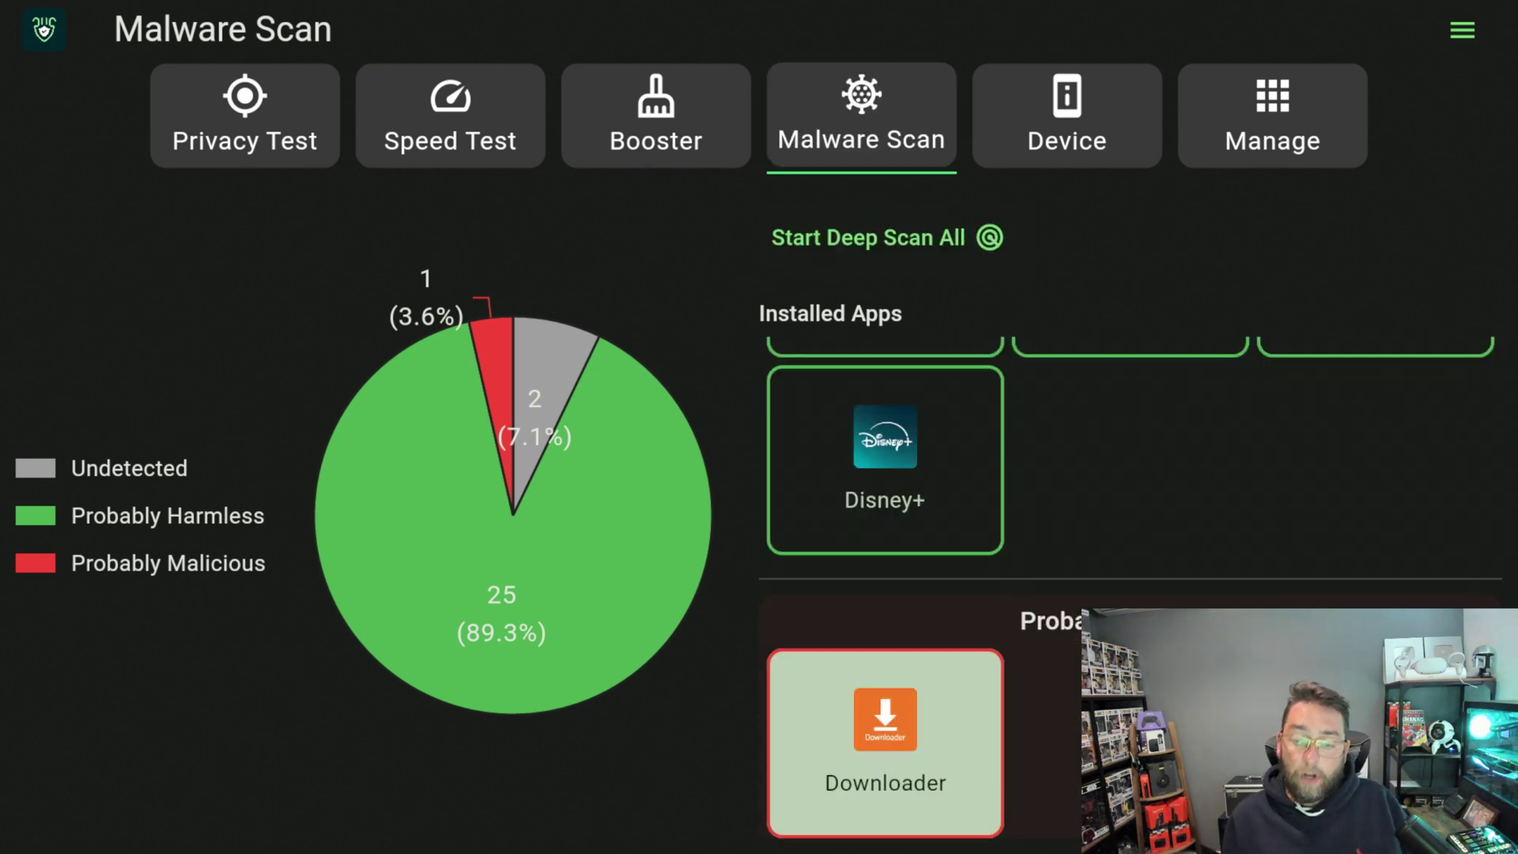
pyautogui.press('Down')
pyautogui.press('Up')
pyautogui.press('Up')
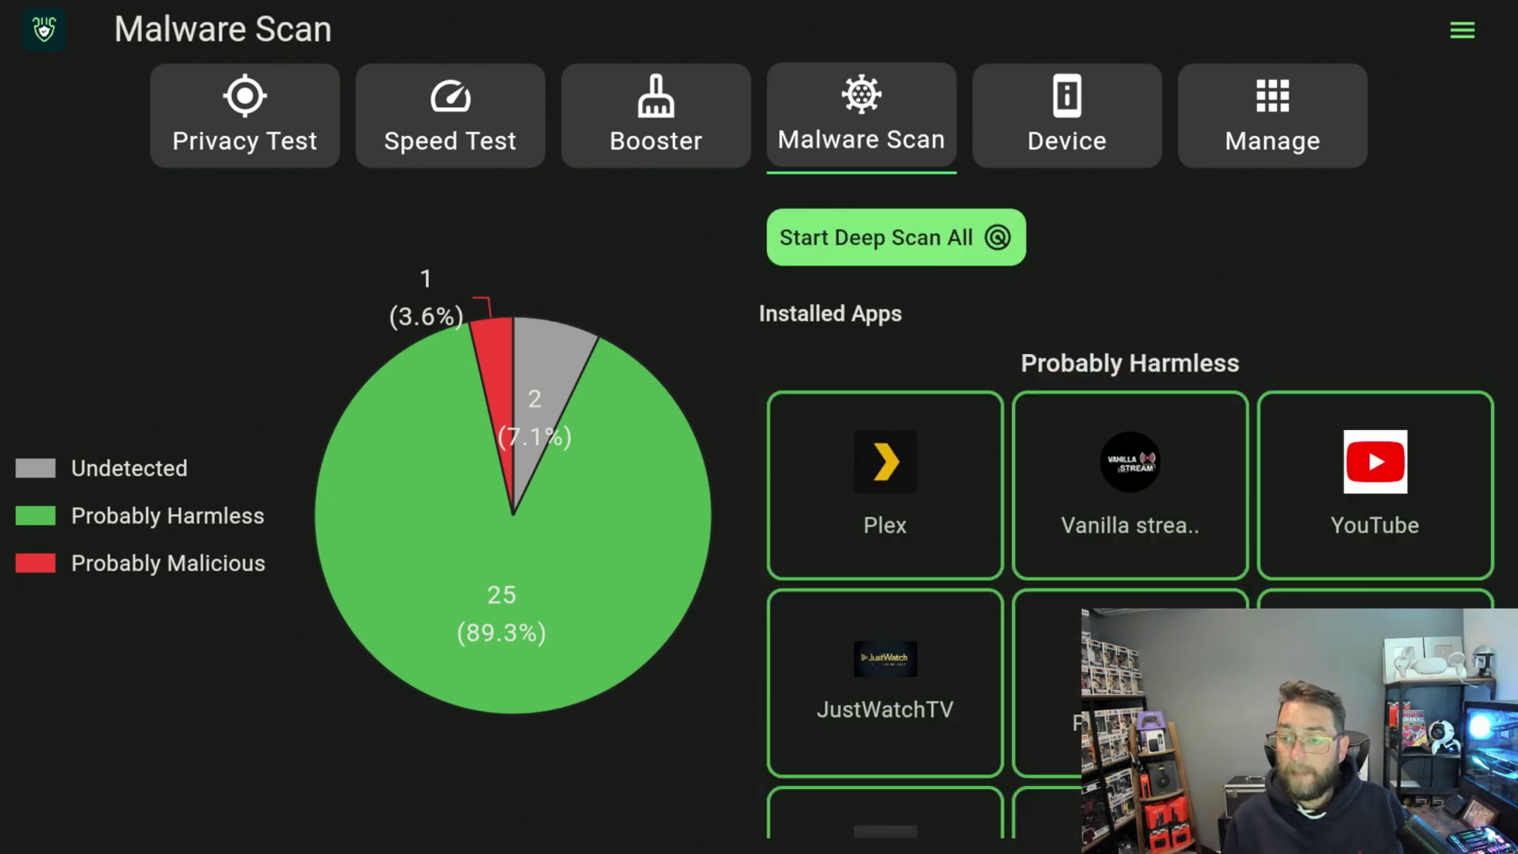
pyautogui.press('Down')
pyautogui.press('Down')
pyautogui.press('Down')
pyautogui.press('Down')
pyautogui.press('Down')
pyautogui.press('Down')
pyautogui.press('Down')
pyautogui.press('Down')
pyautogui.press('Down')
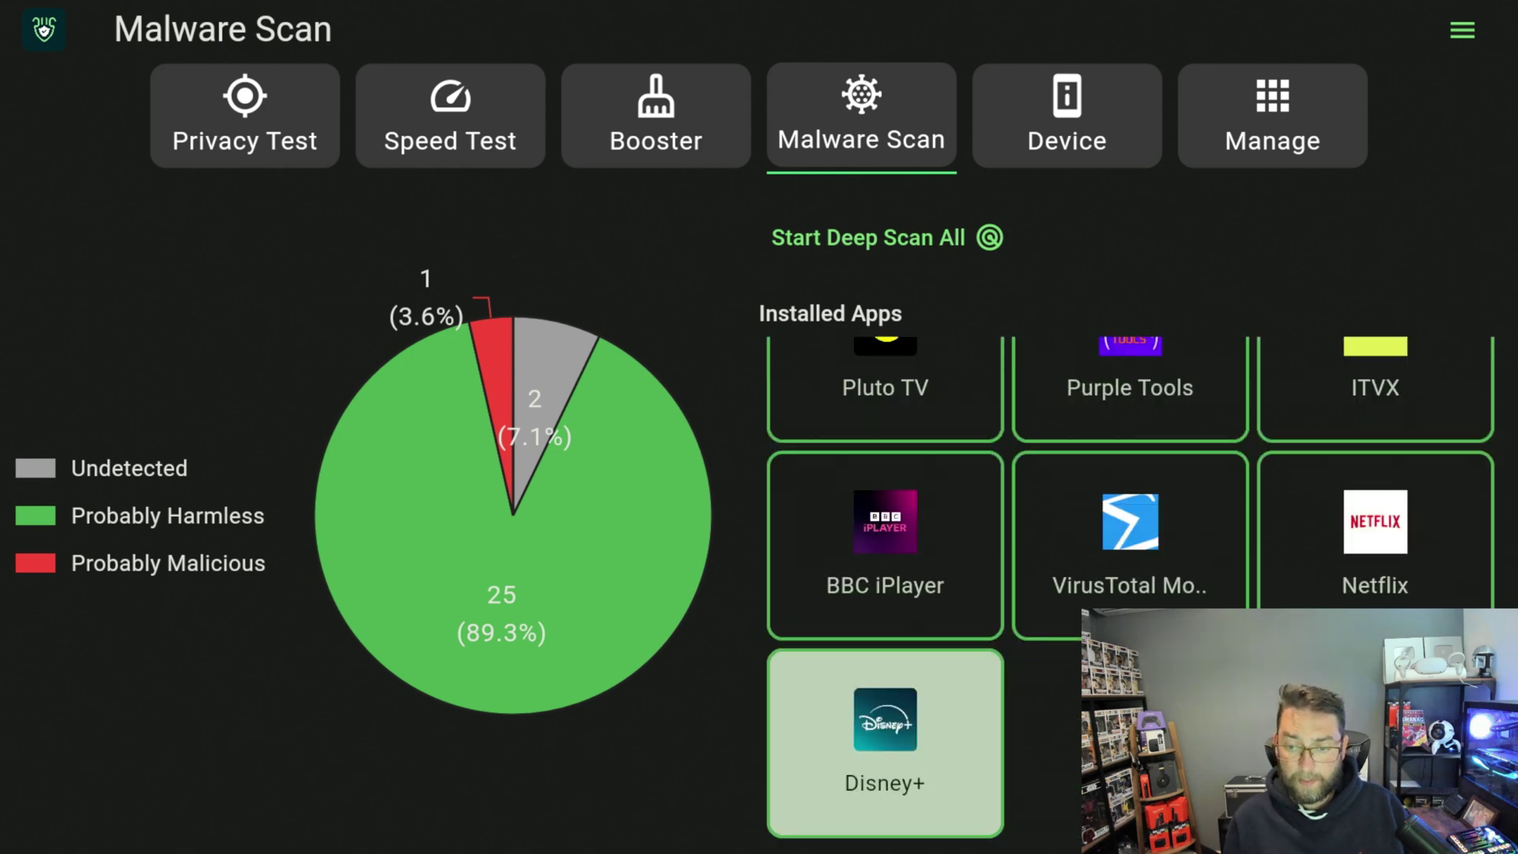
pyautogui.press('Down')
pyautogui.press('Return')
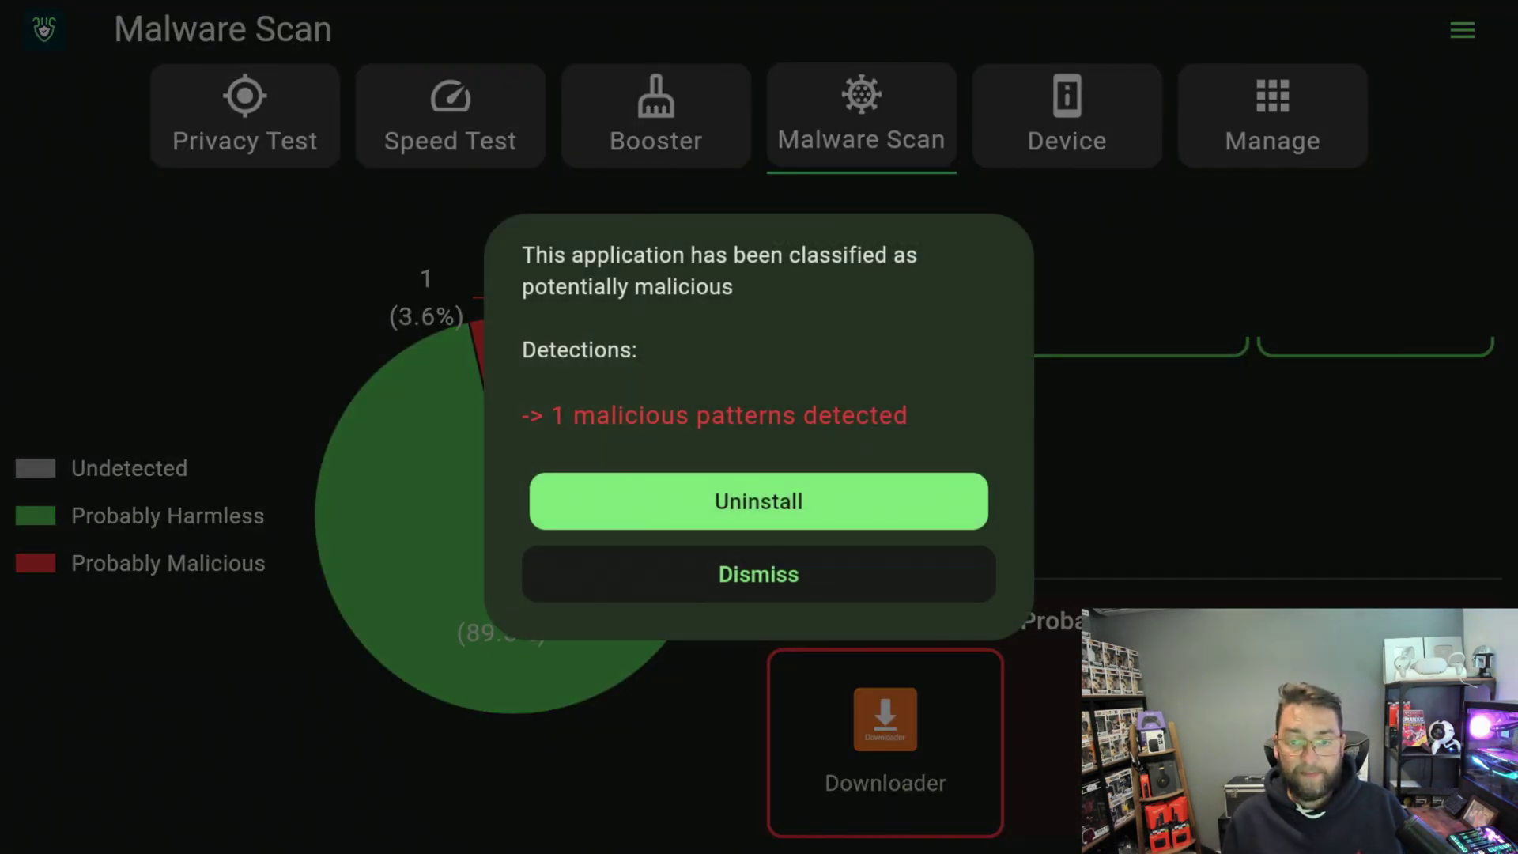
# - Dismiss Downloader's malicious-pattern warning without uninstalling, browse the list, then return to the Fire TV home screen
pyautogui.press('Down')
pyautogui.press('Up')
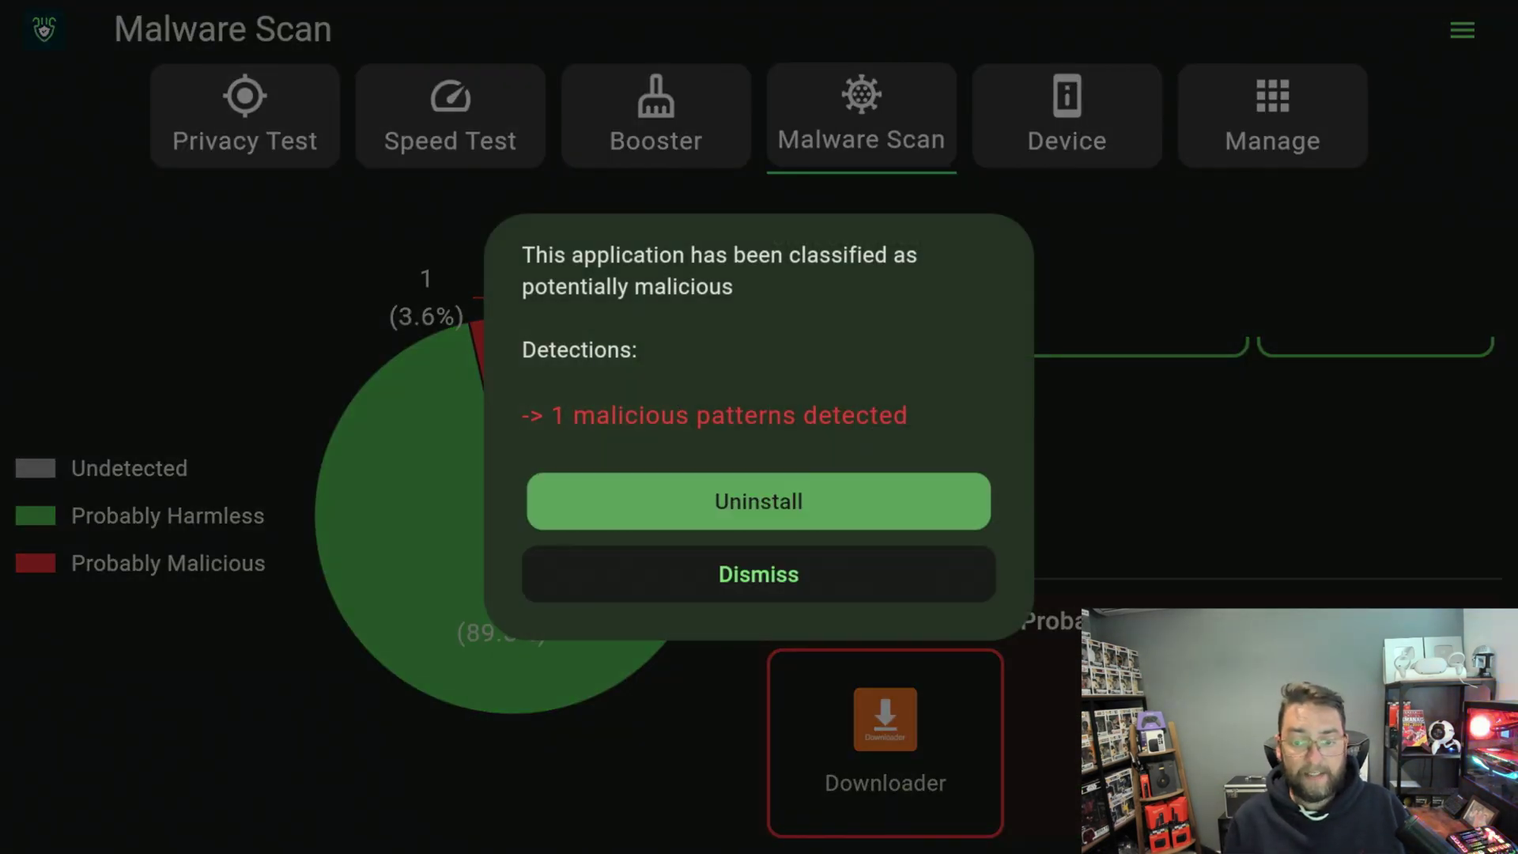
pyautogui.press('Down')
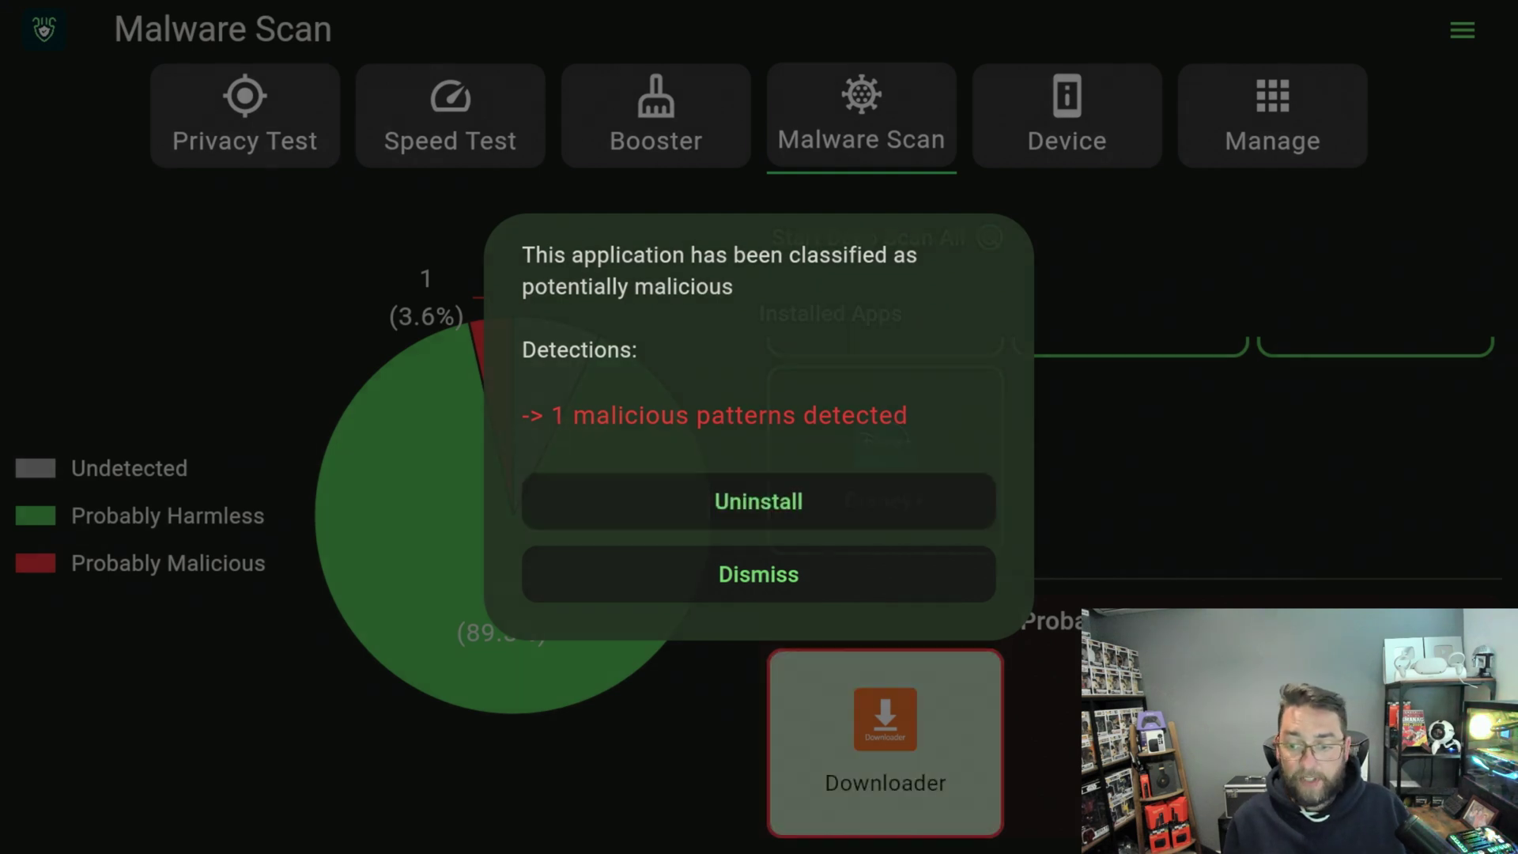
pyautogui.press('Return')
pyautogui.press('Up')
pyautogui.press('Up')
pyautogui.press('Up')
pyautogui.press('Up')
pyautogui.press('Up')
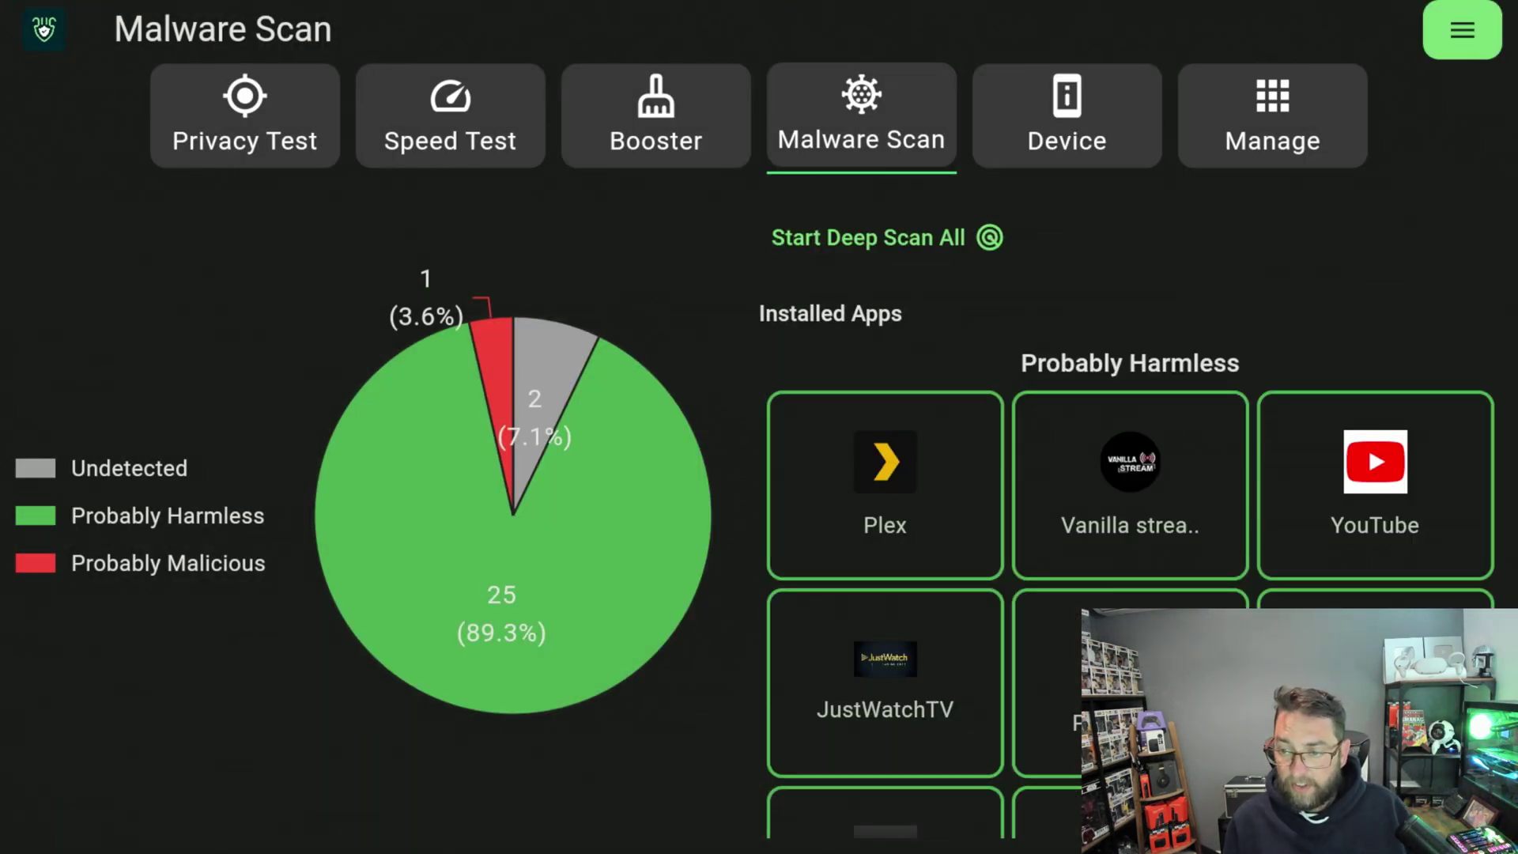
pyautogui.press('Down')
pyautogui.press('Down')
pyautogui.press('Down')
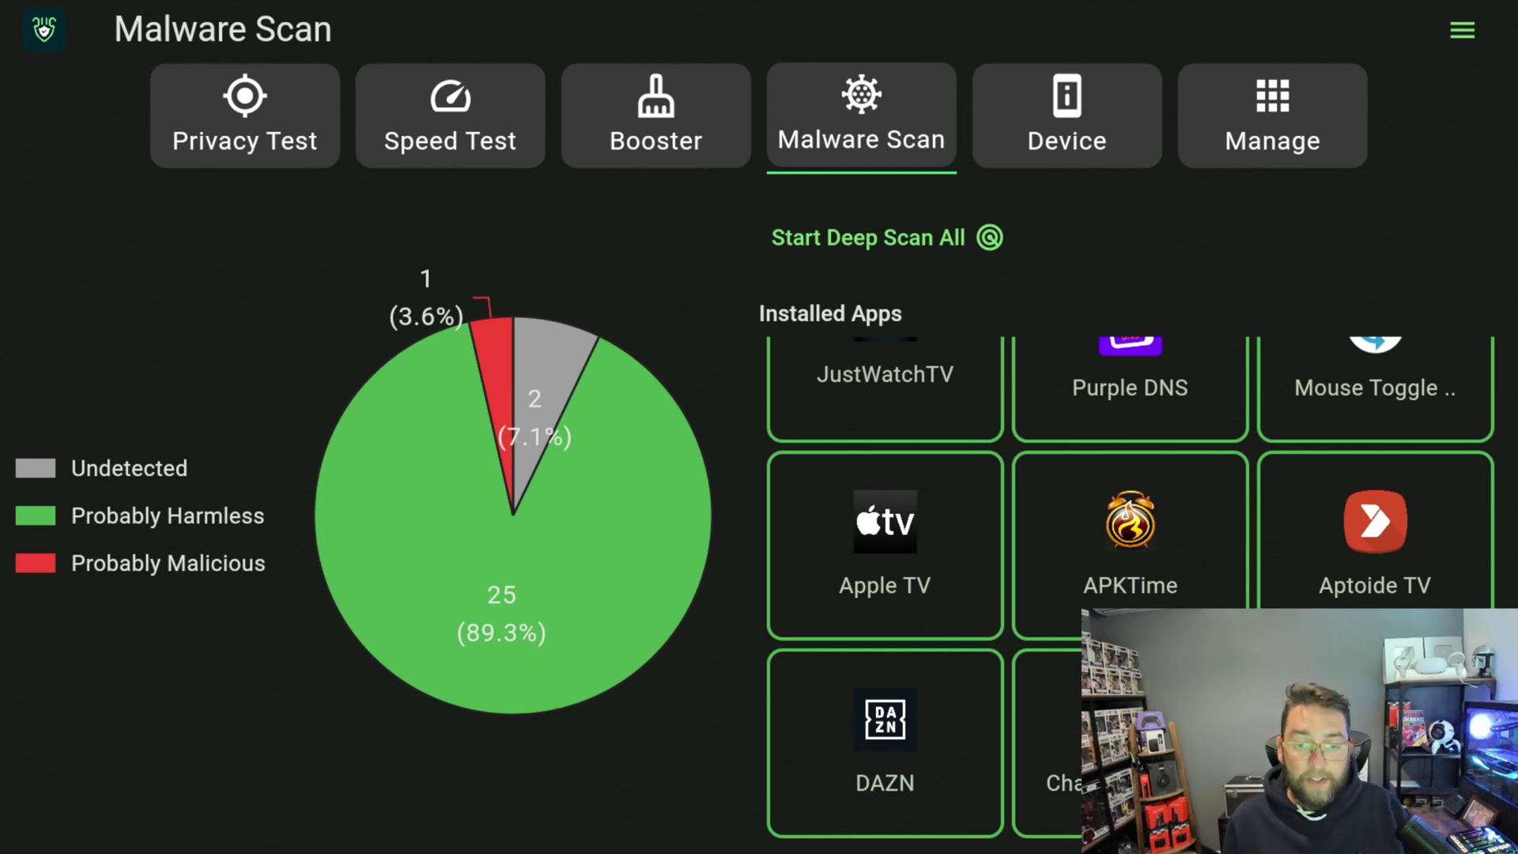
pyautogui.press('Down')
pyautogui.press('Down')
pyautogui.press('Down')
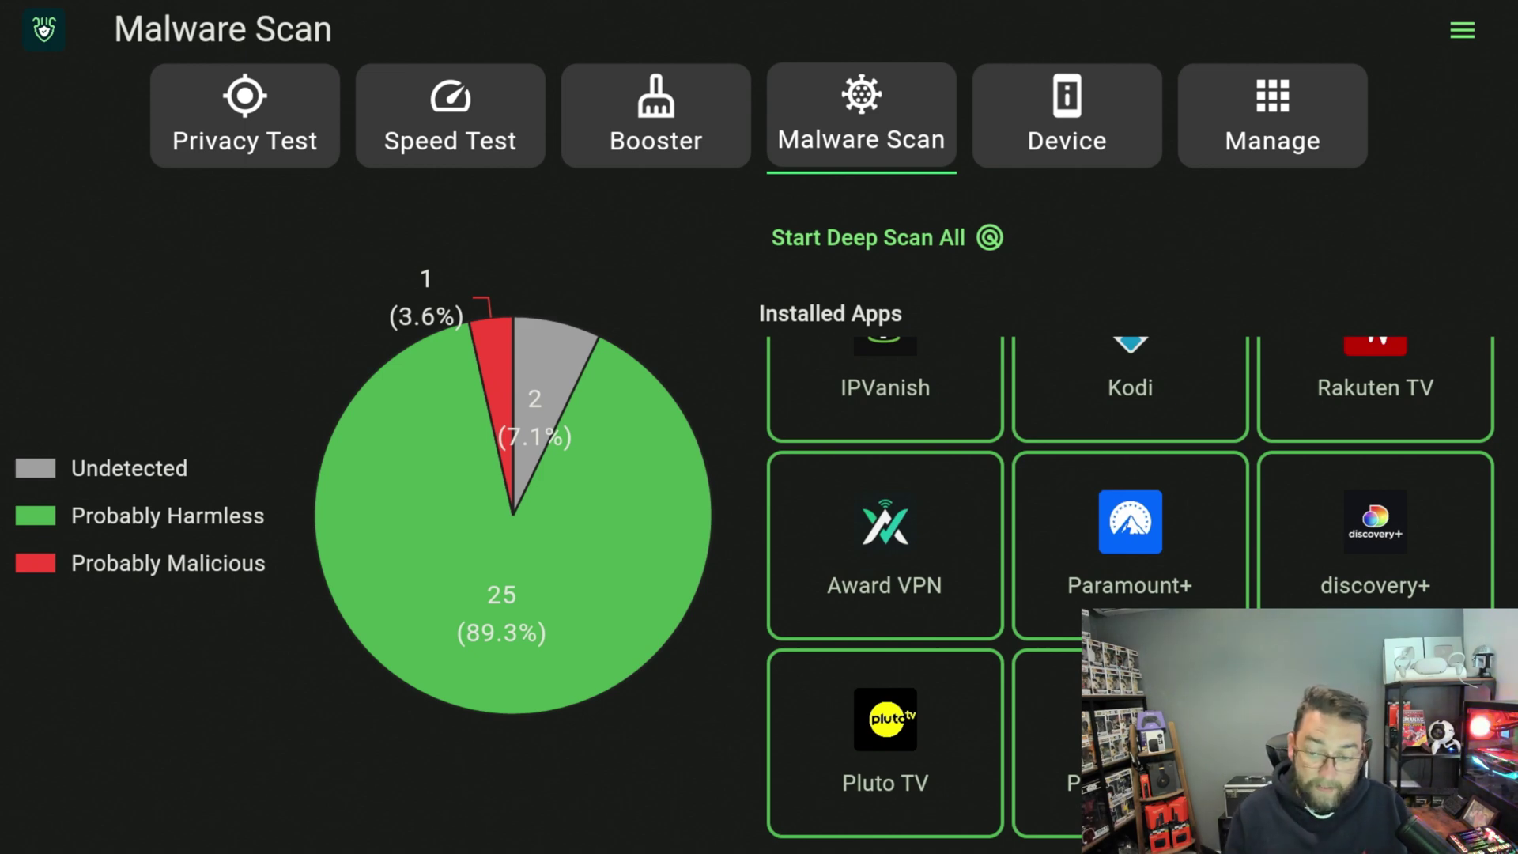
pyautogui.press('Home')
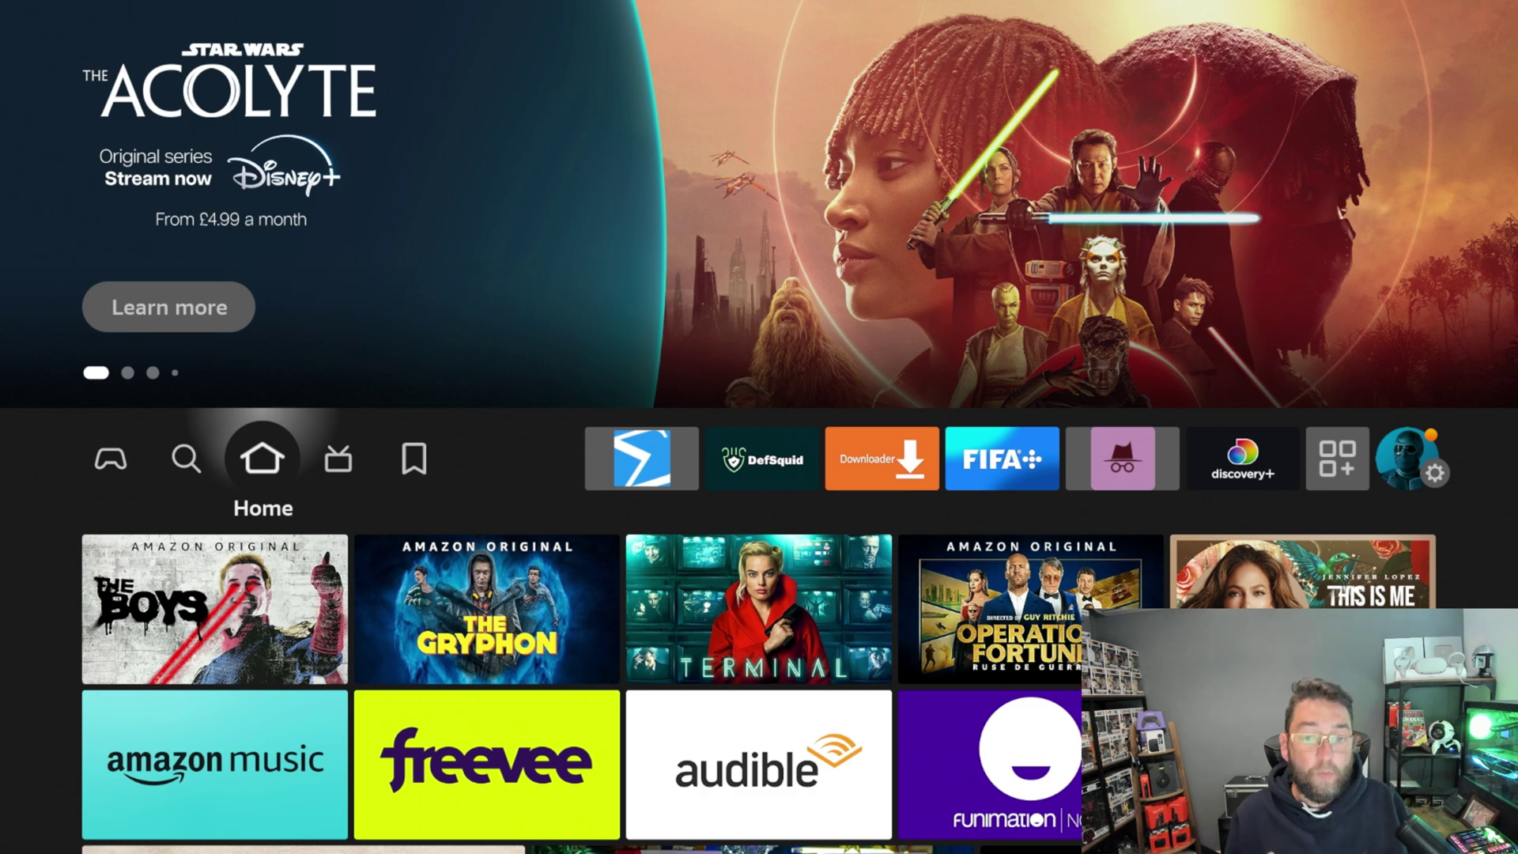
# - Launch VirusTotal Mobile, clear the Google Play services error, and focus the Downloader entry in the apps report
pyautogui.press('Right')
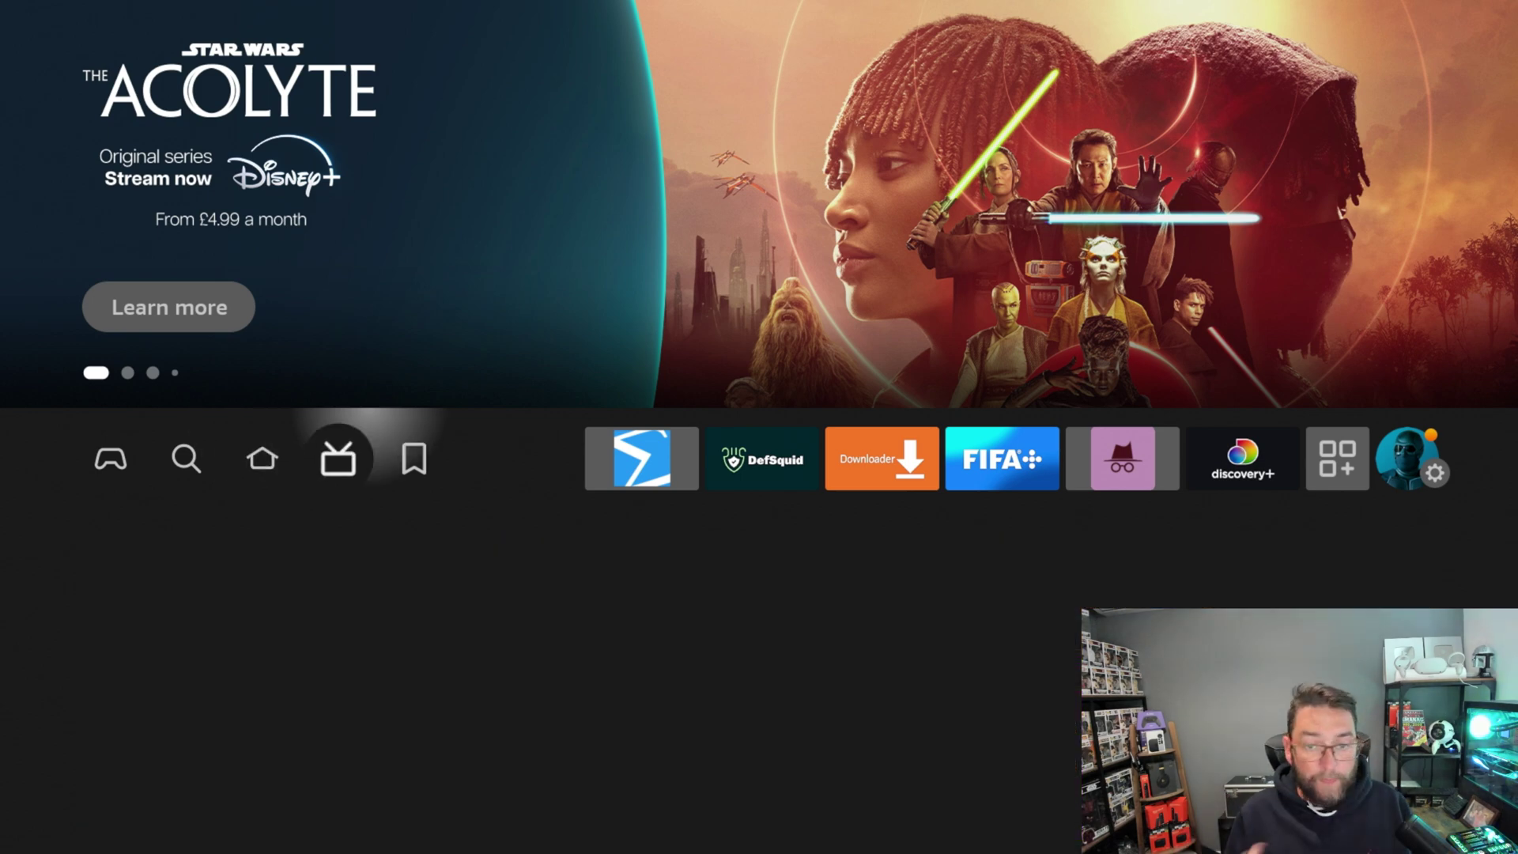
pyautogui.press('Right')
pyautogui.press('Right')
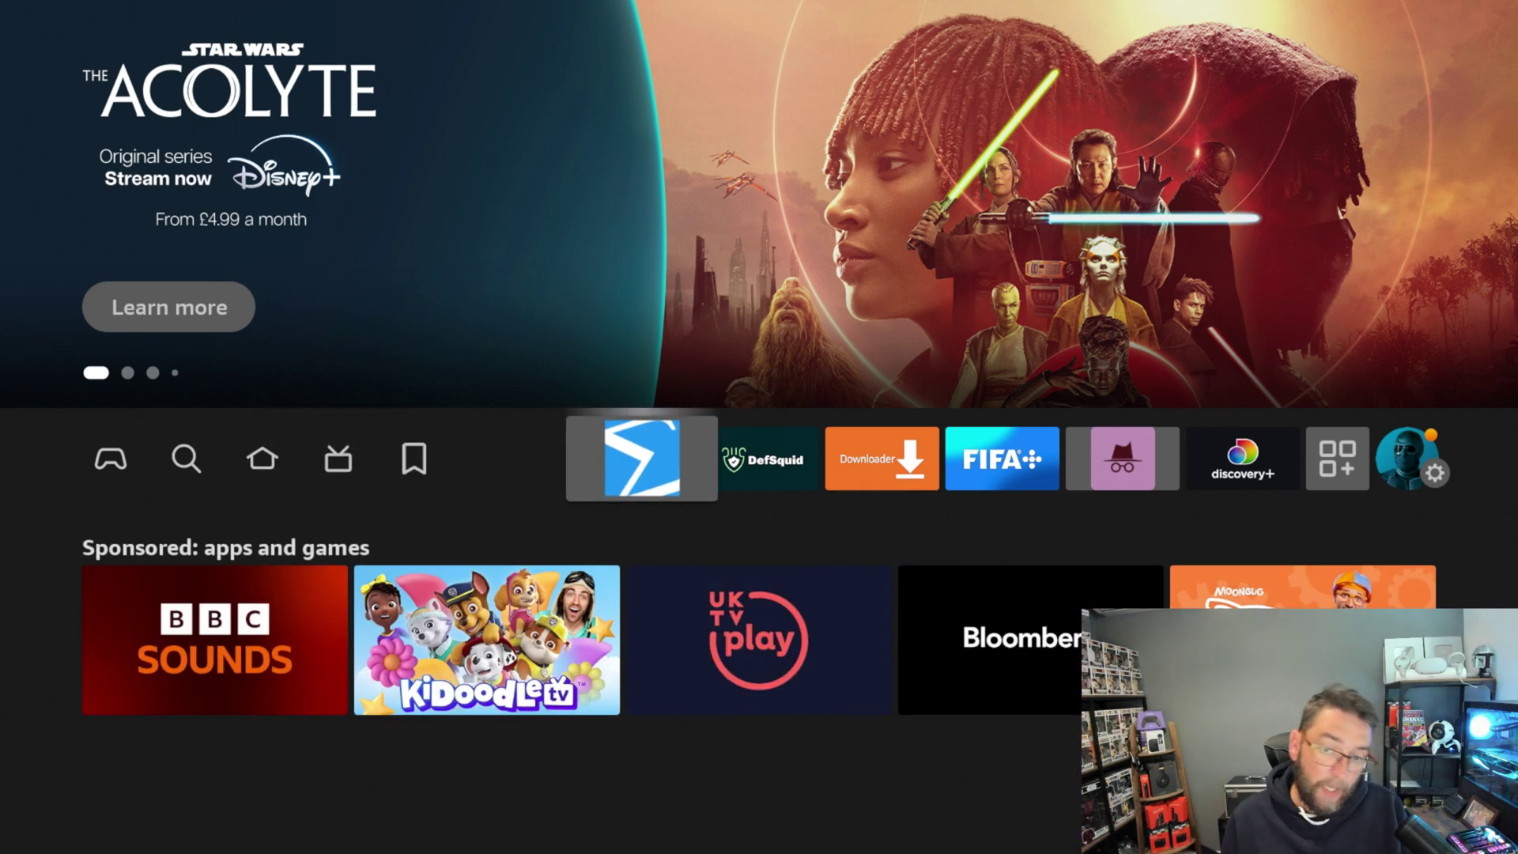
pyautogui.press('Return')
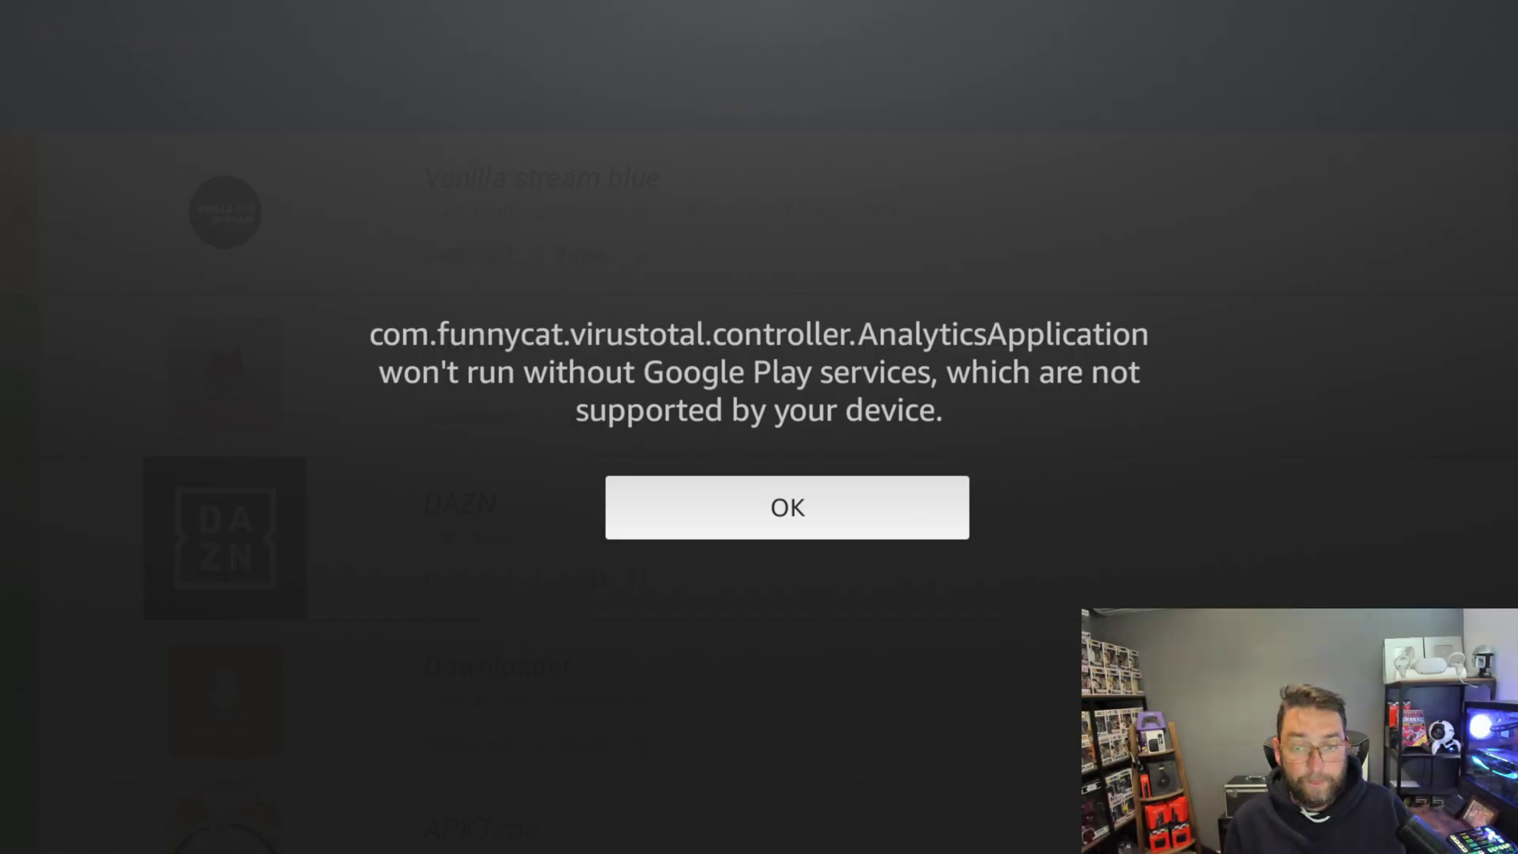
pyautogui.press('Return')
pyautogui.press('Down')
pyautogui.press('Down')
pyautogui.press('Down')
pyautogui.press('Down')
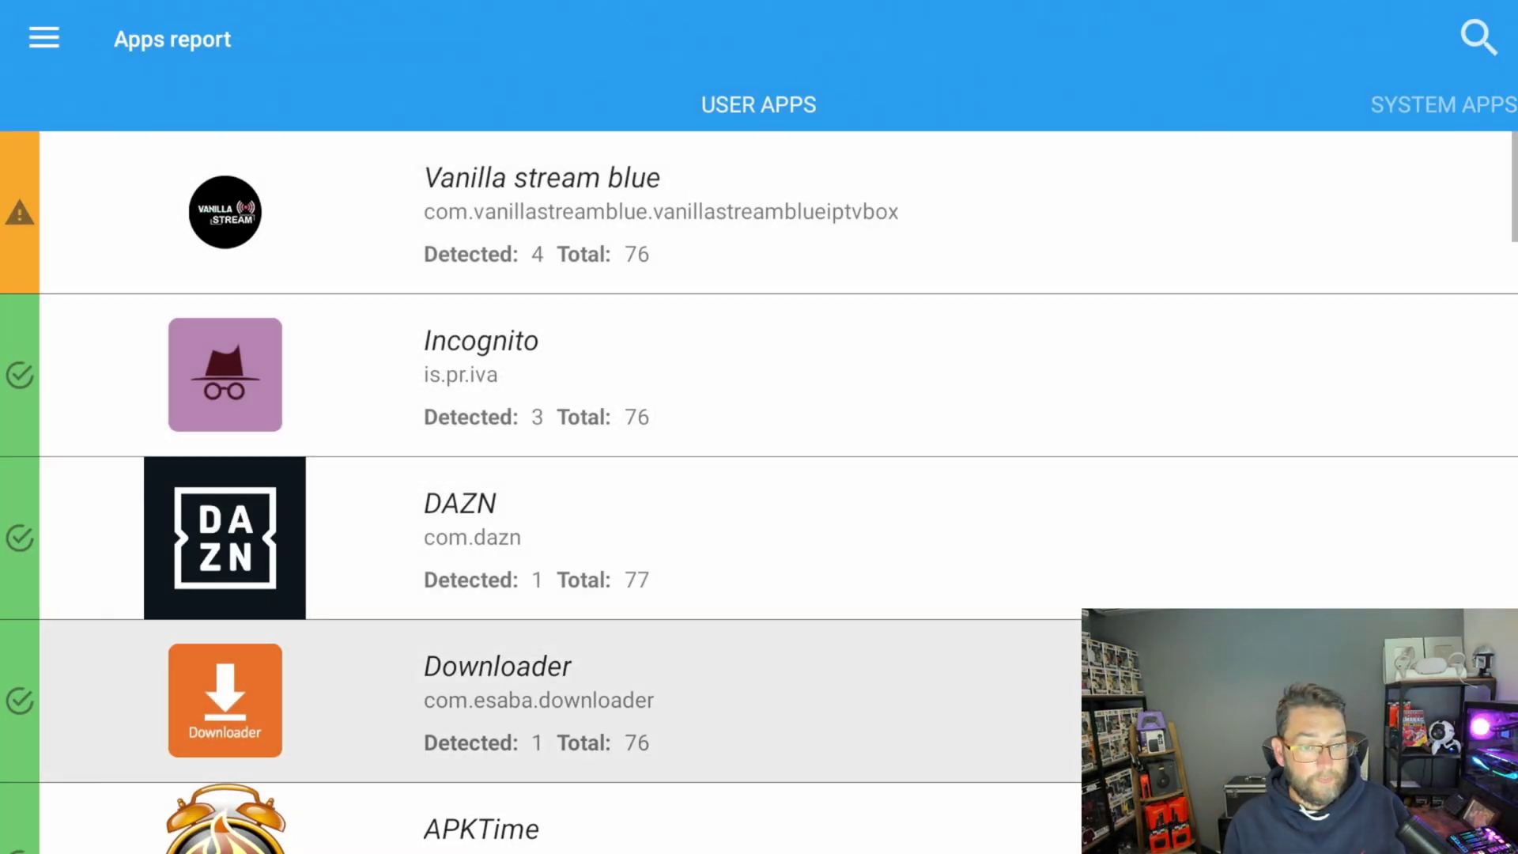
pyautogui.press('Down')
pyautogui.press('Down')
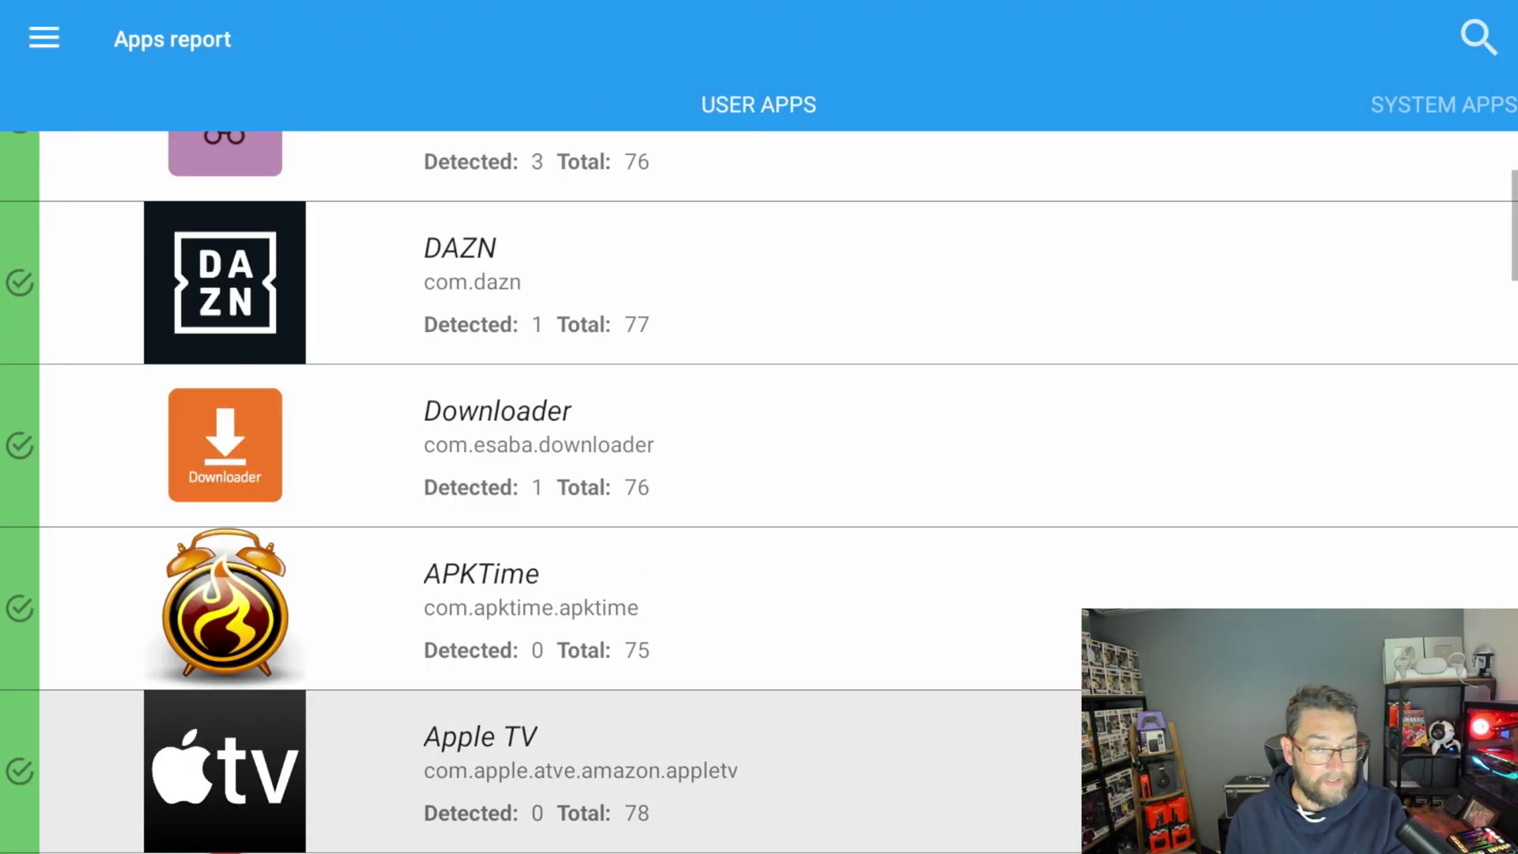
pyautogui.press('Up')
pyautogui.press('Up')
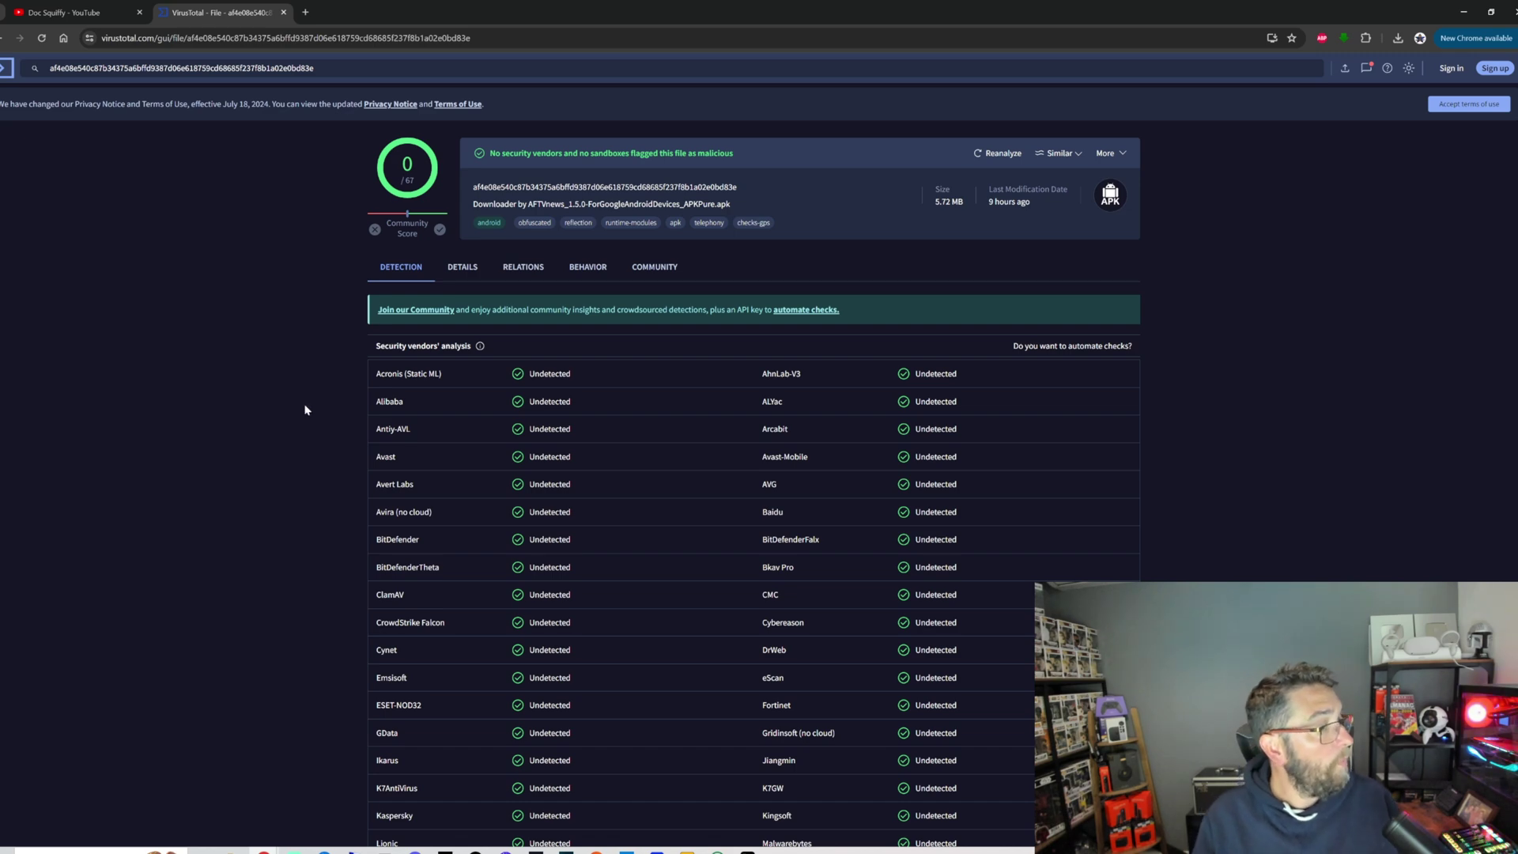
pyautogui.scroll(-3, 516, 344)
pyautogui.scroll(-4, 518, 352)
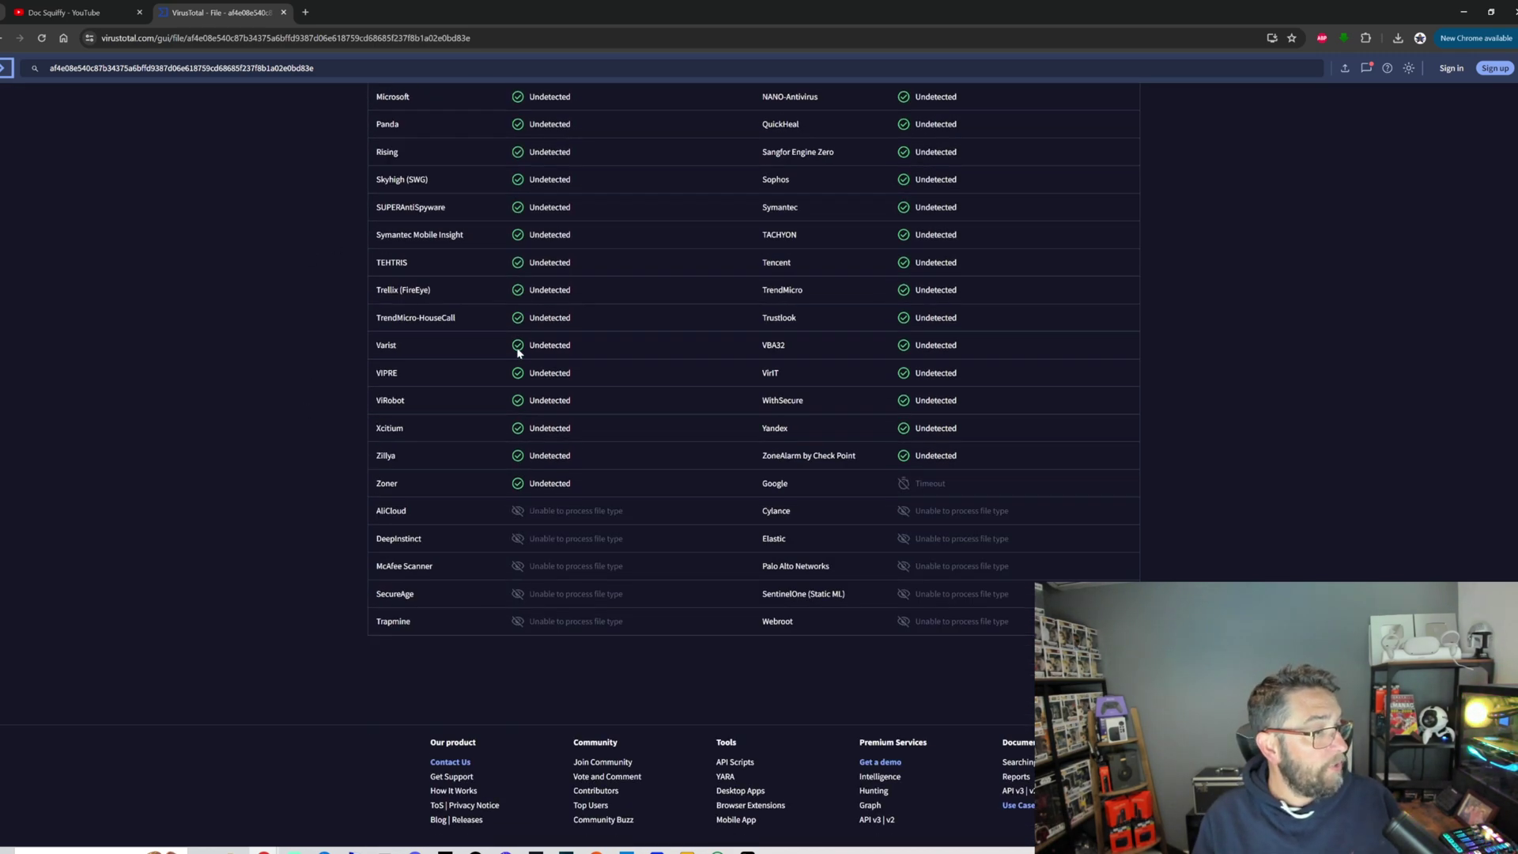
pyautogui.scroll(4, 518, 352)
pyautogui.scroll(4, 518, 351)
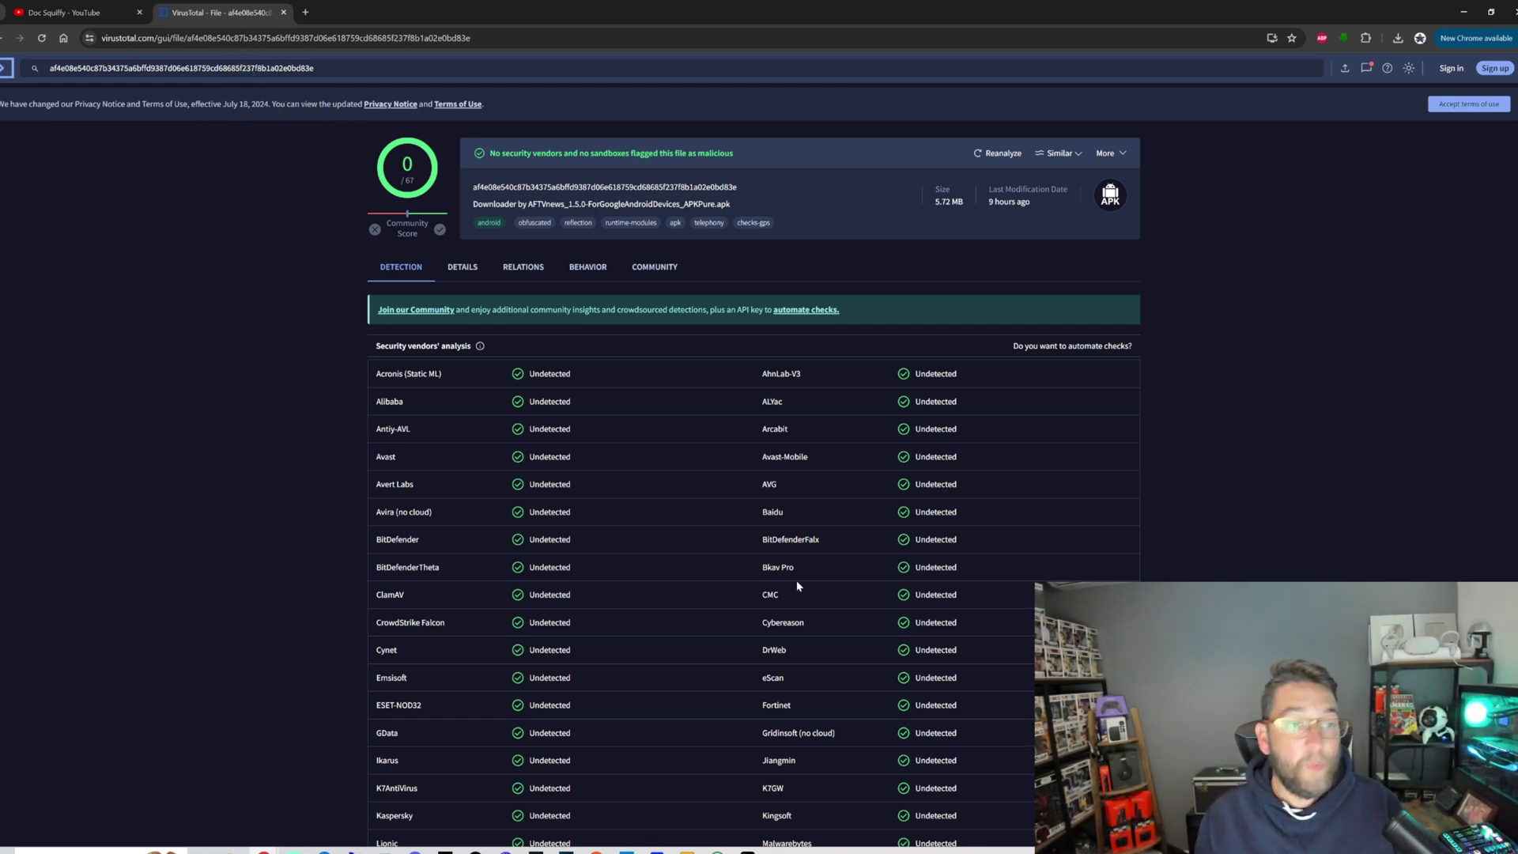
pyautogui.scroll(-2, 504, 333)
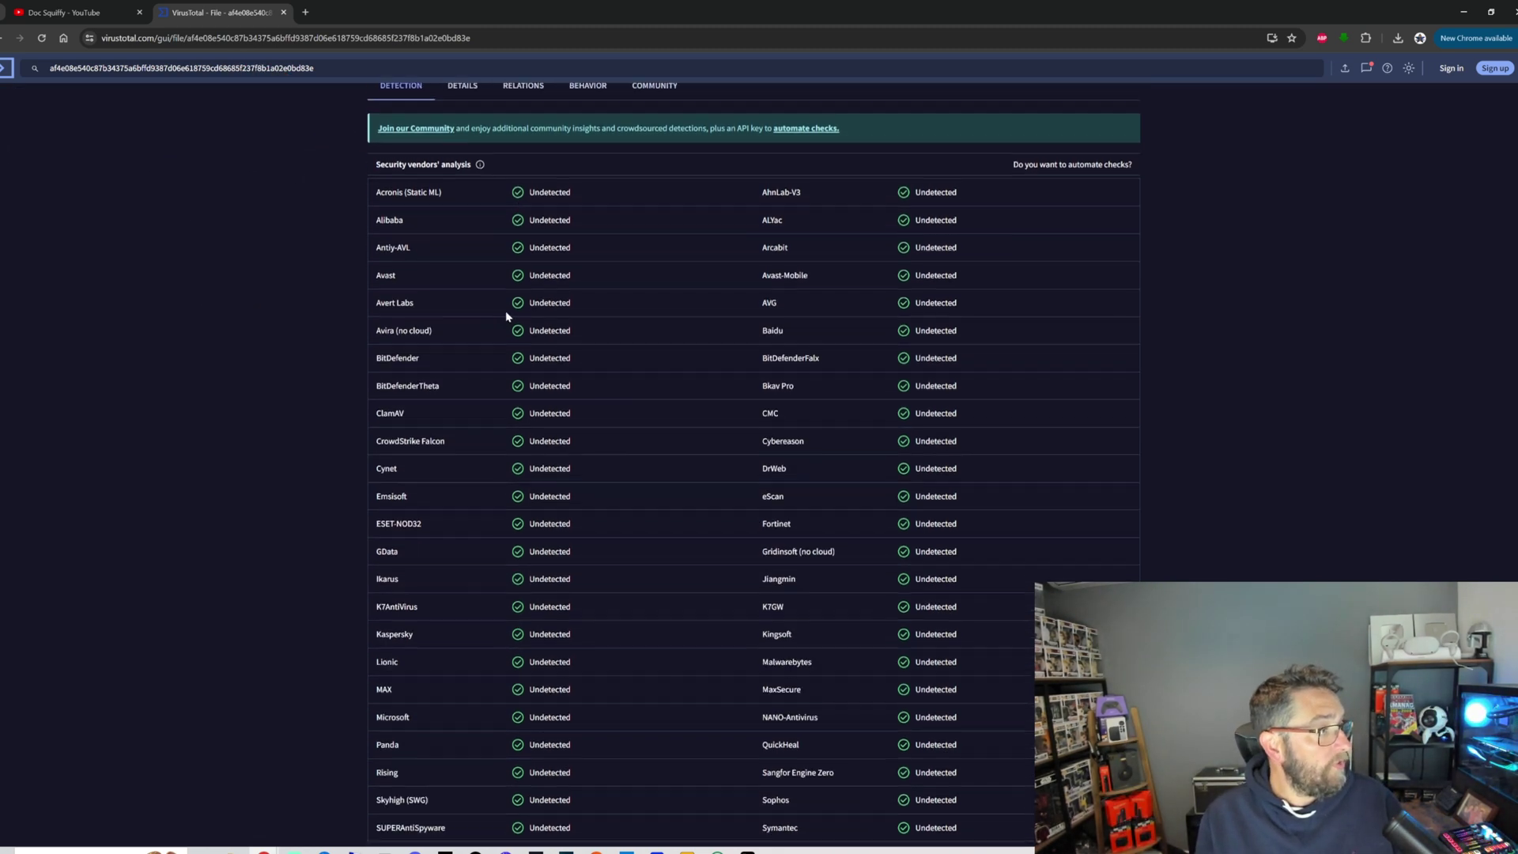
pyautogui.scroll(2, 499, 363)
# - Switch from the clean VirusTotal Downloader report to the Doc Squiffy YouTube channel tab
pyautogui.click(48, 11)
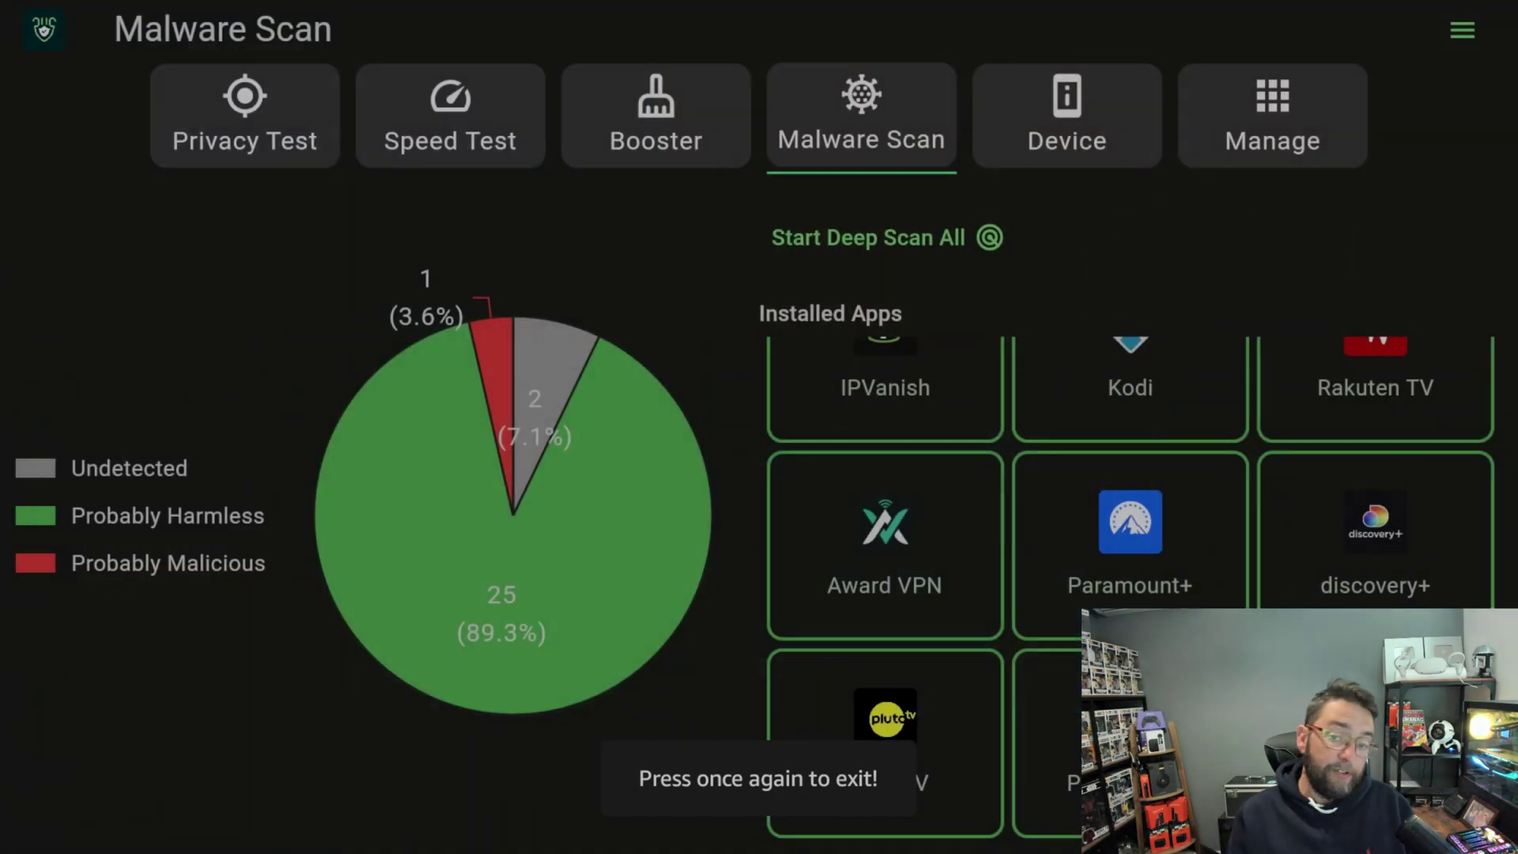
pyautogui.press('Left')
pyautogui.press('Left')
pyautogui.press('Left')
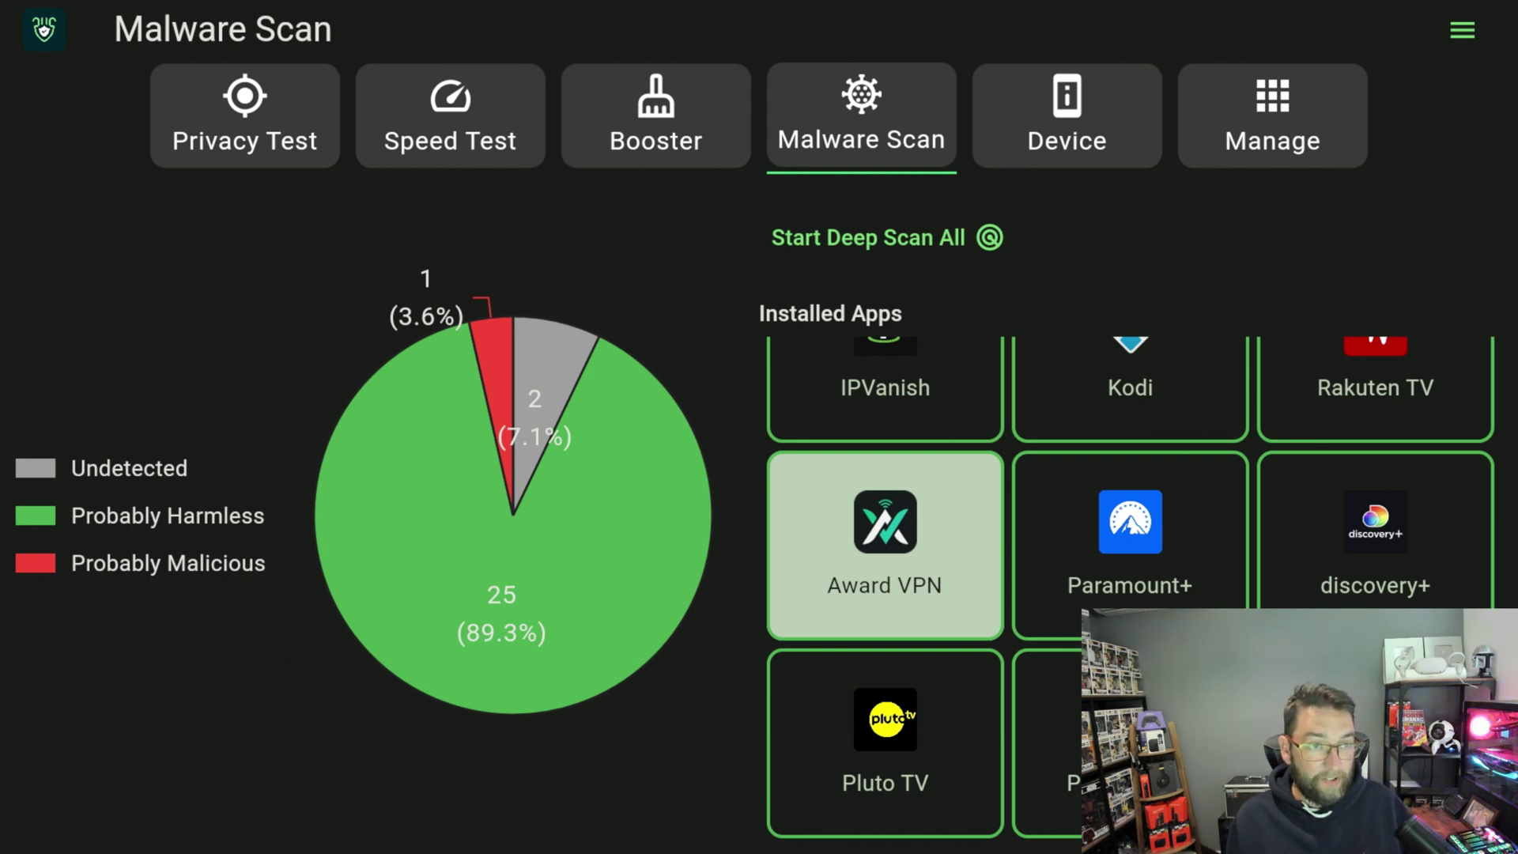
pyautogui.press('Up')
pyautogui.press('Up')
pyautogui.press('Up')
pyautogui.press('Down')
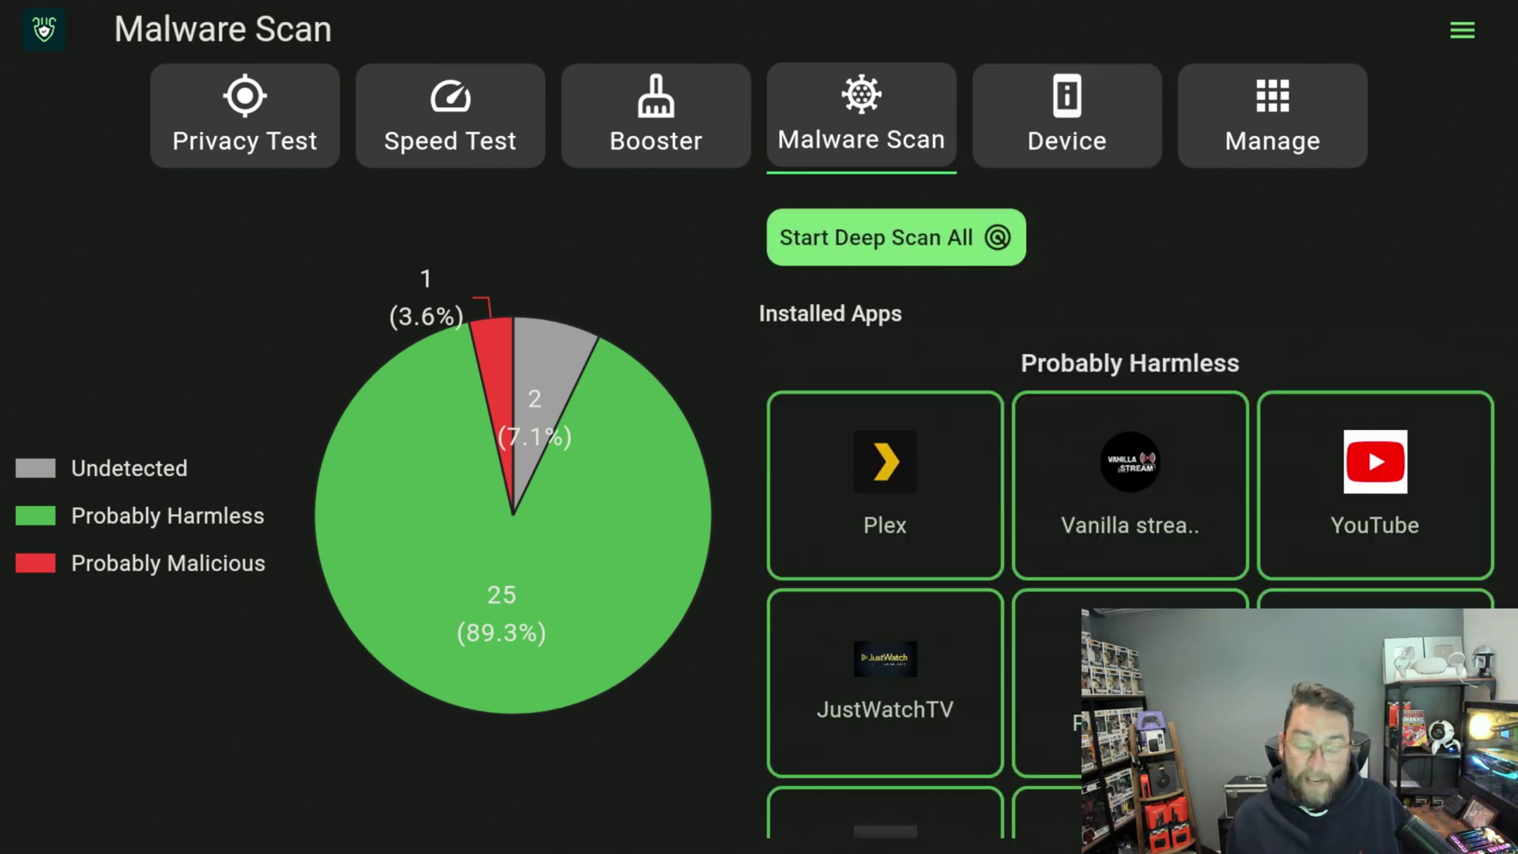
pyautogui.press('Down')
pyautogui.press('Down')
pyautogui.press('Down')
pyautogui.press('Down')
pyautogui.press('Down')
pyautogui.press('Down')
pyautogui.press('Down')
pyautogui.press('Down')
pyautogui.press('Down')
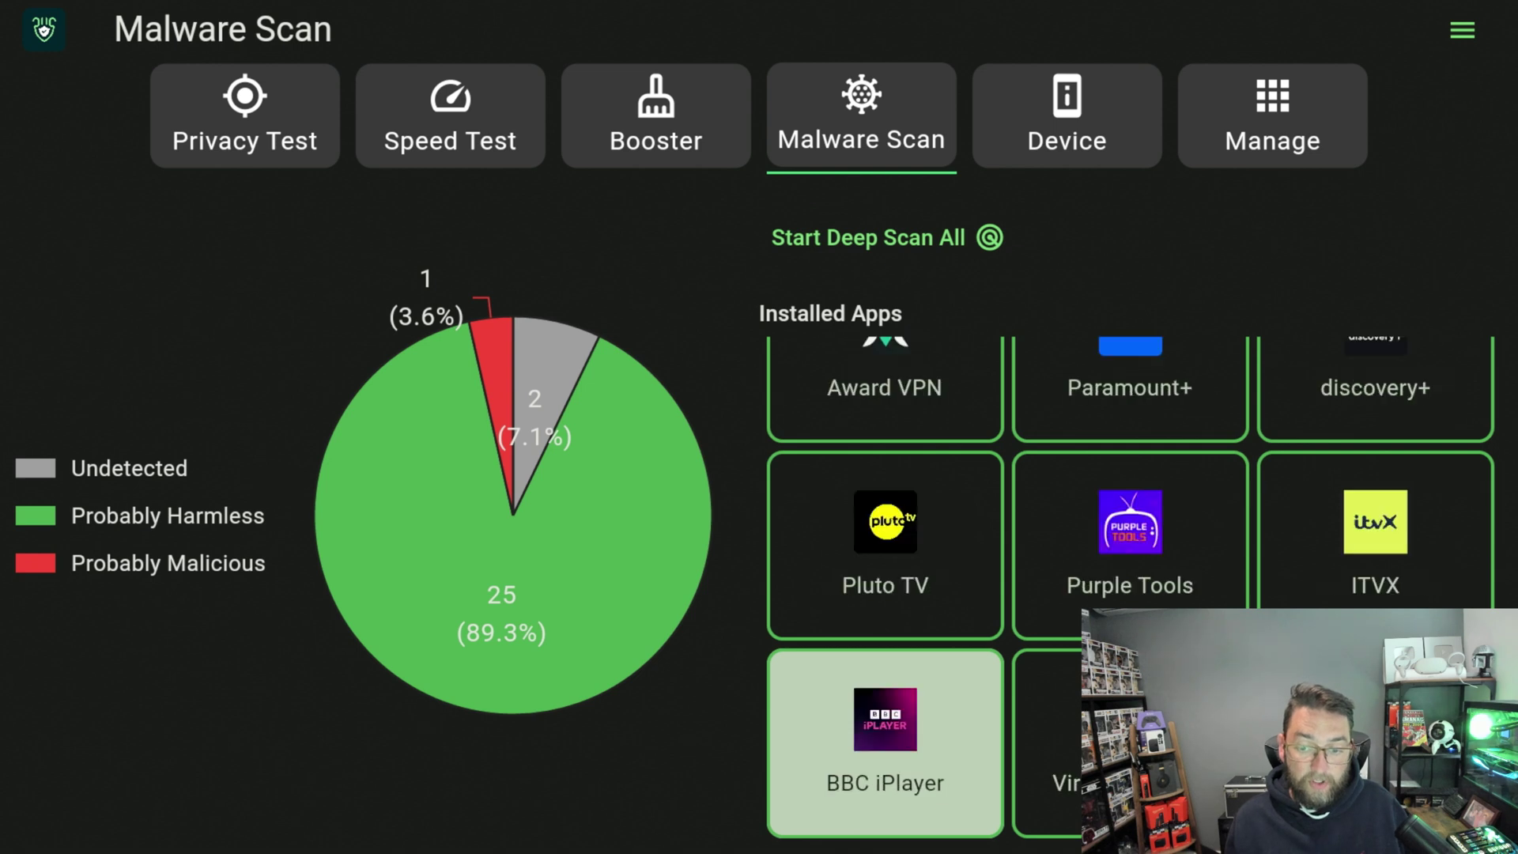
pyautogui.press('Down')
pyautogui.press('Down')
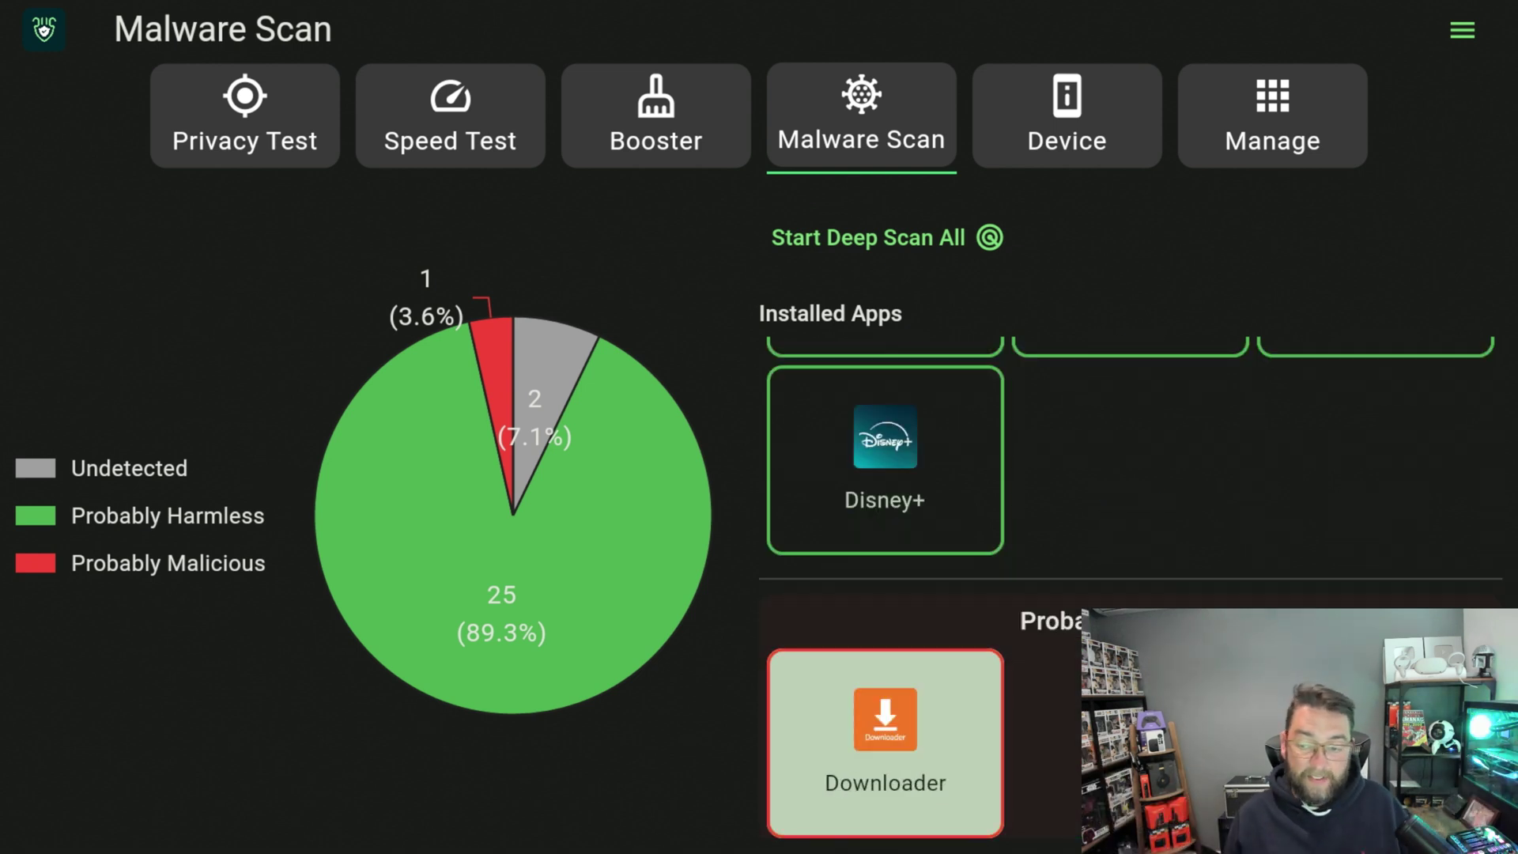
pyautogui.press('Down')
pyautogui.press('Up')
pyautogui.press('Up')
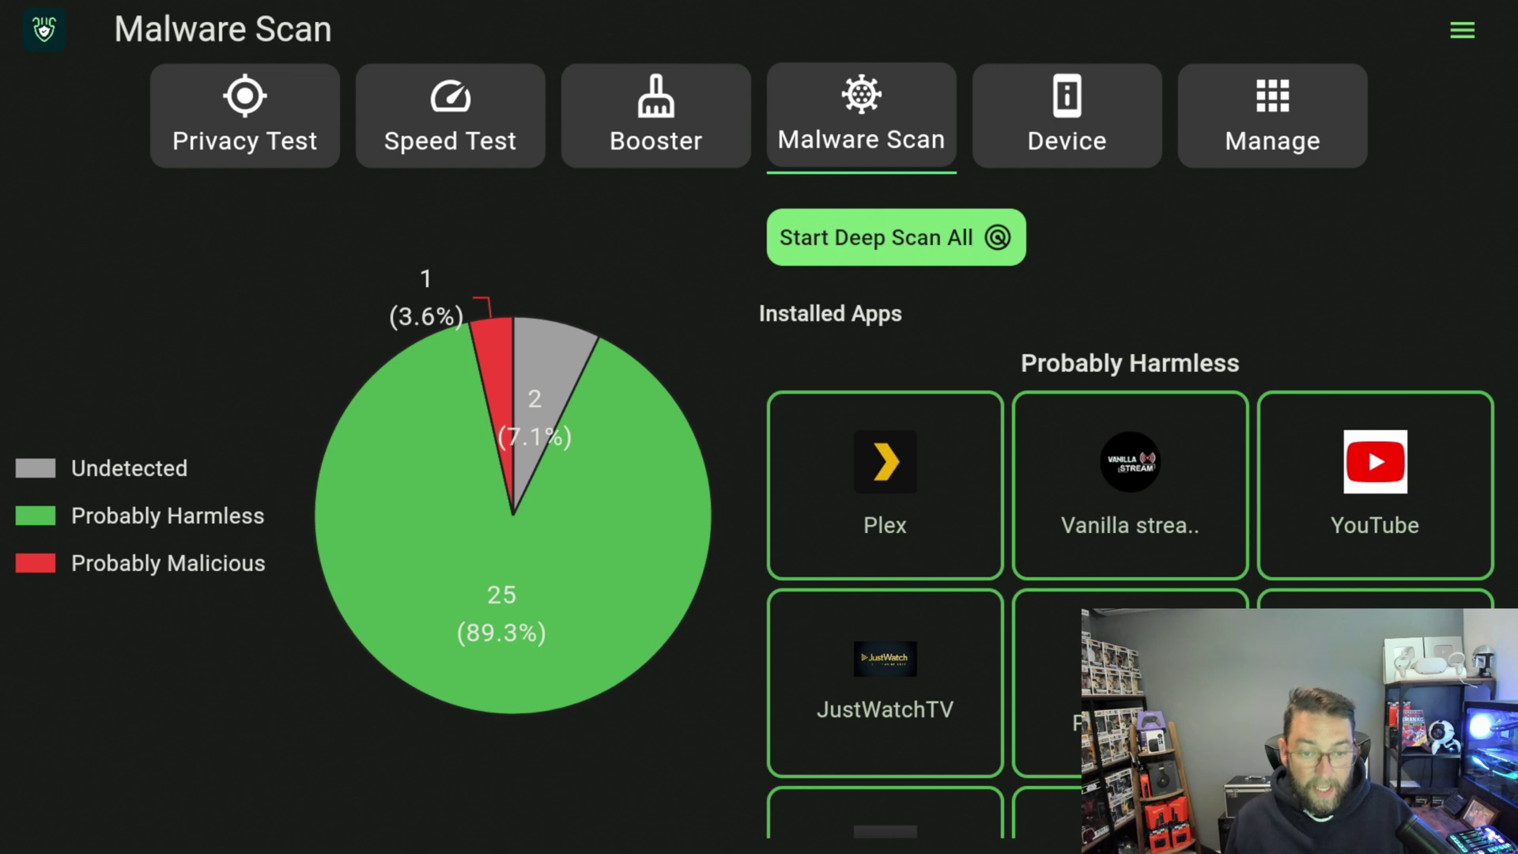
pyautogui.press('Up')
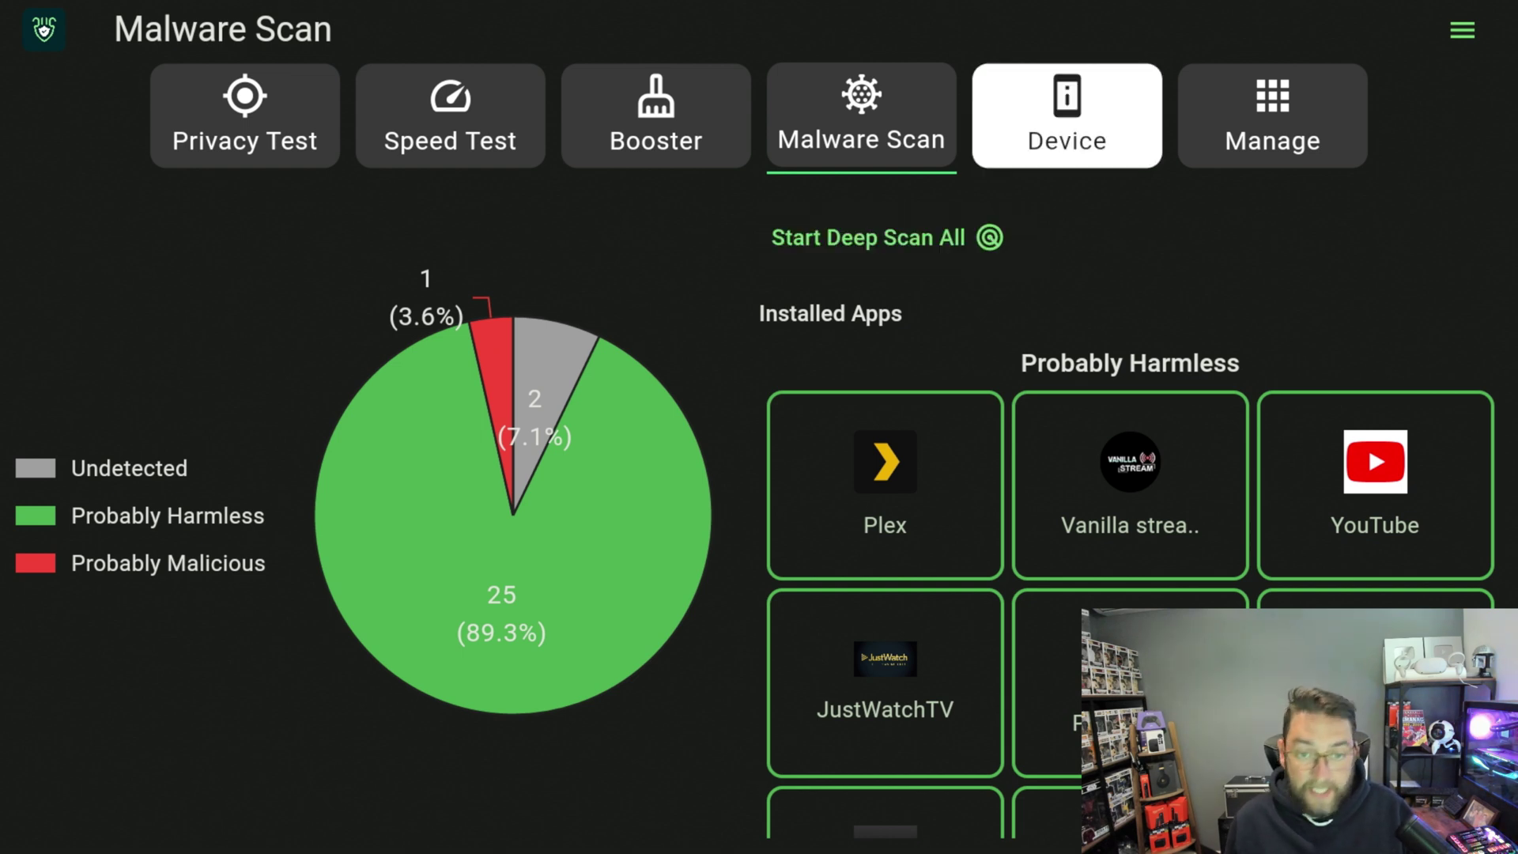
pyautogui.press('Right')
pyautogui.press('Down')
pyautogui.press('Left')
pyautogui.press('Left')
pyautogui.press('Up')
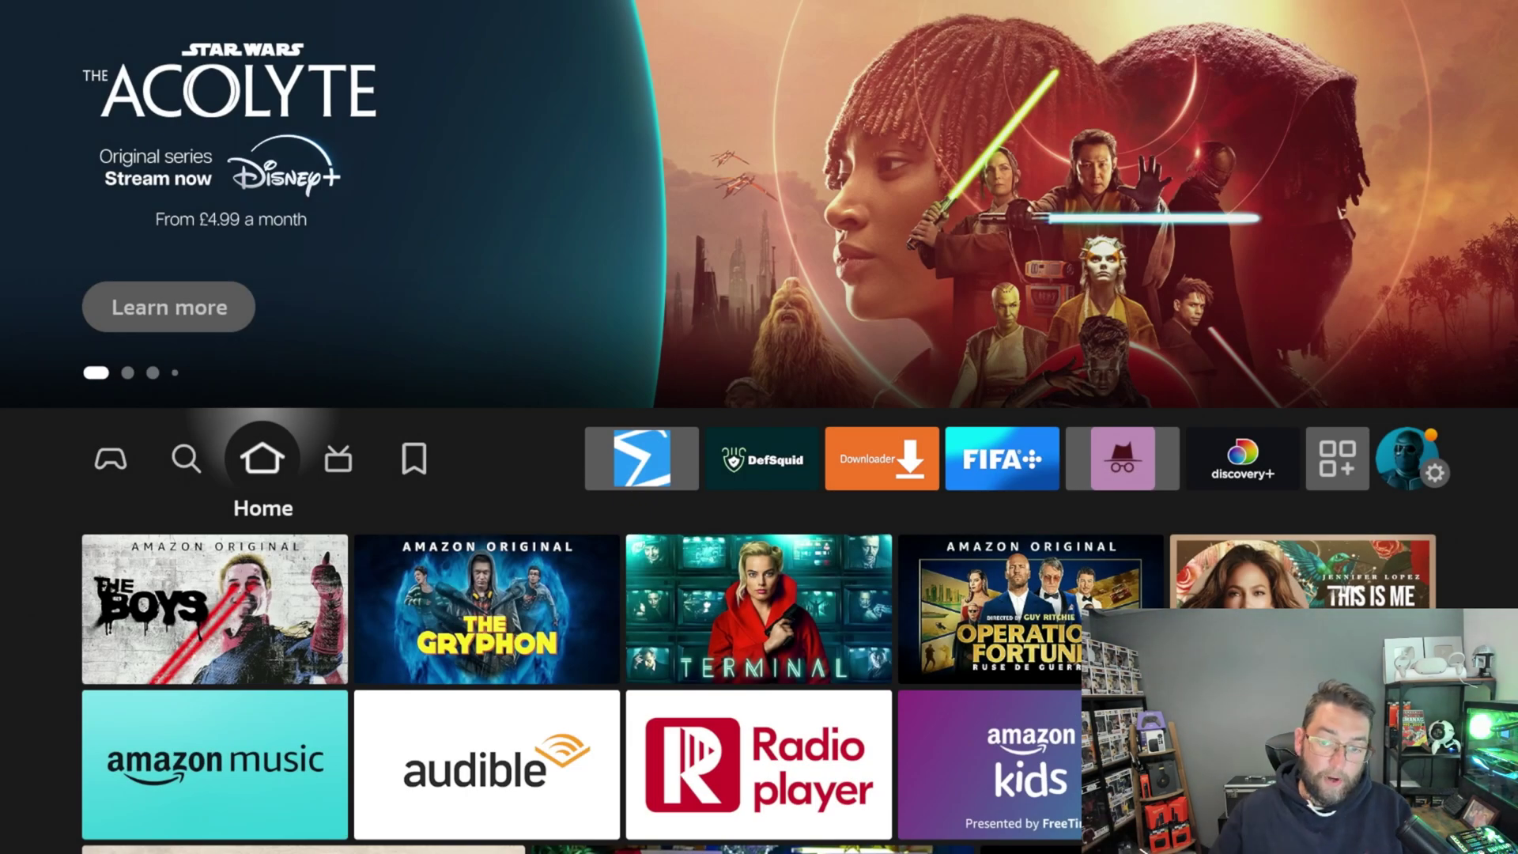
# - Launch Downloader from the home row and select its URL / short code entry field
pyautogui.press('Right')
pyautogui.press('Right')
pyautogui.press('Right')
pyautogui.press('Right')
pyautogui.press('Right')
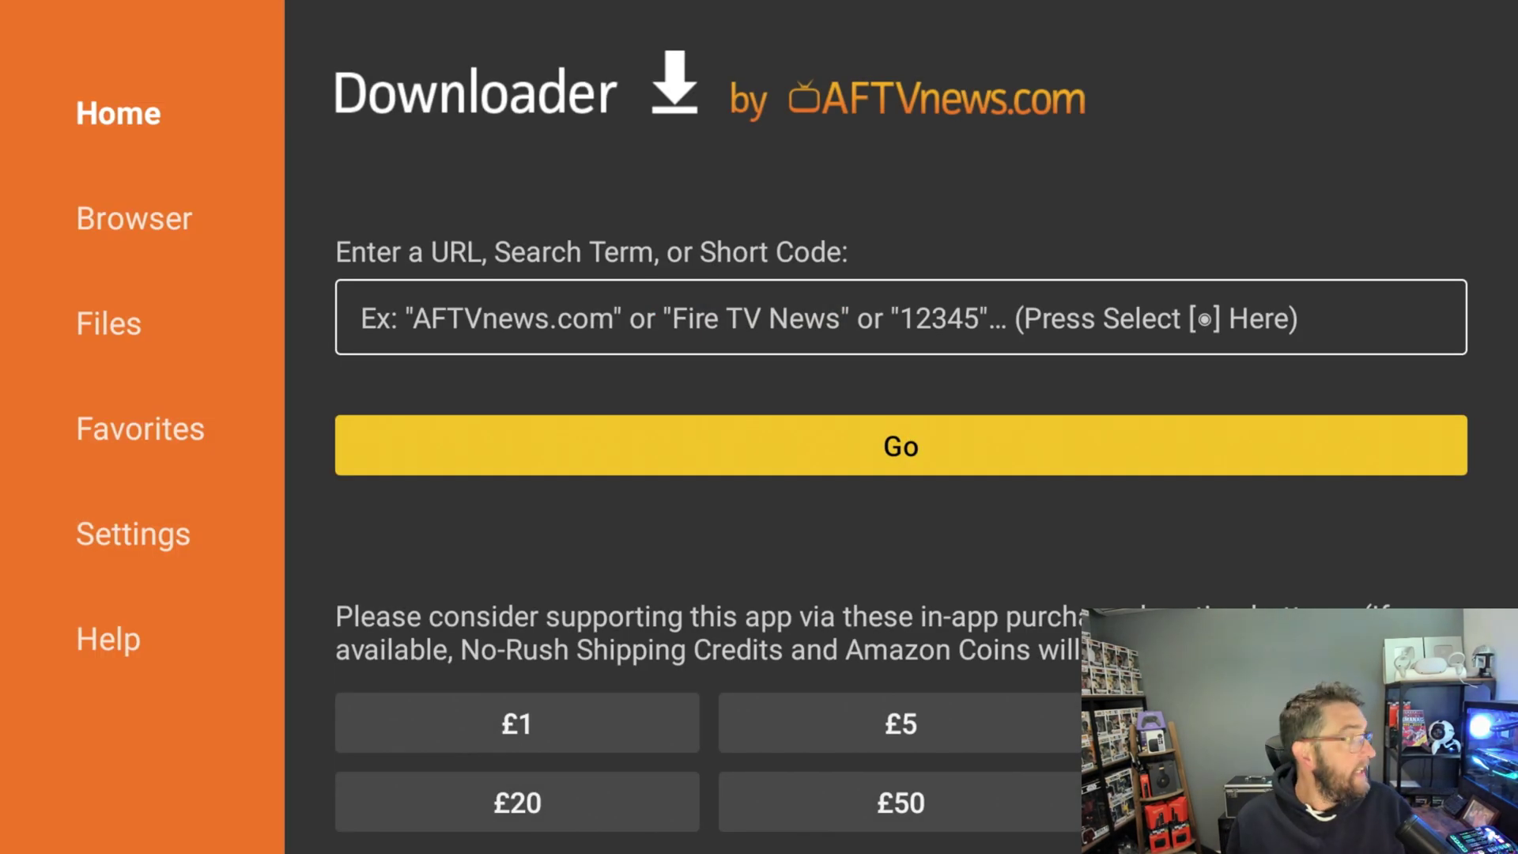
pyautogui.press('Up')
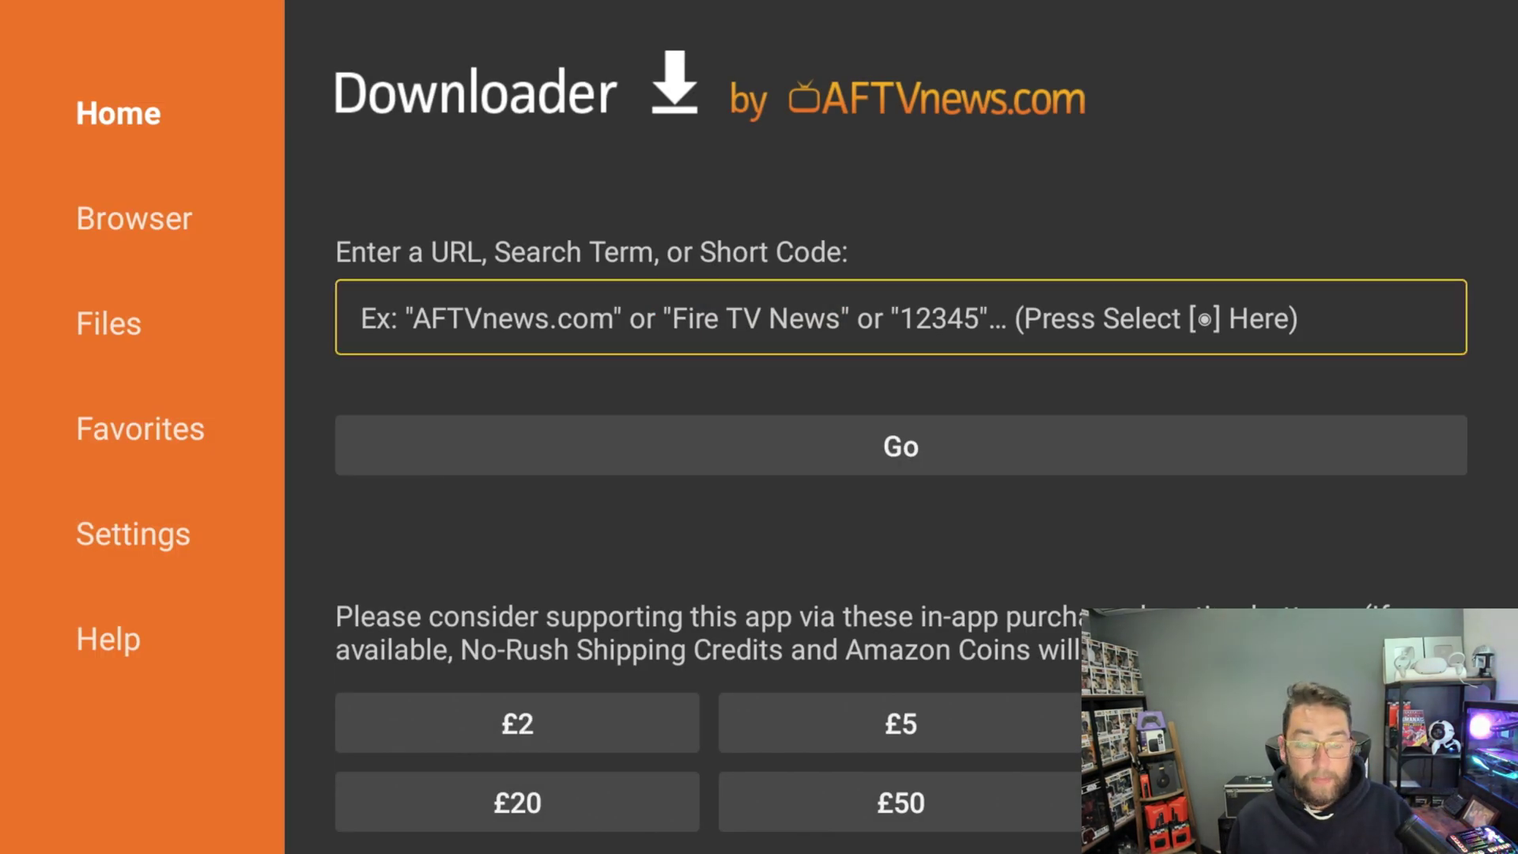
pyautogui.press('Return')
# - Enter the short code digits 6562 on the on-screen keyboard
pyautogui.press('Right')
pyautogui.press('Right')
pyautogui.press('Right')
pyautogui.press('Right')
pyautogui.press('Right')
pyautogui.press('Up')
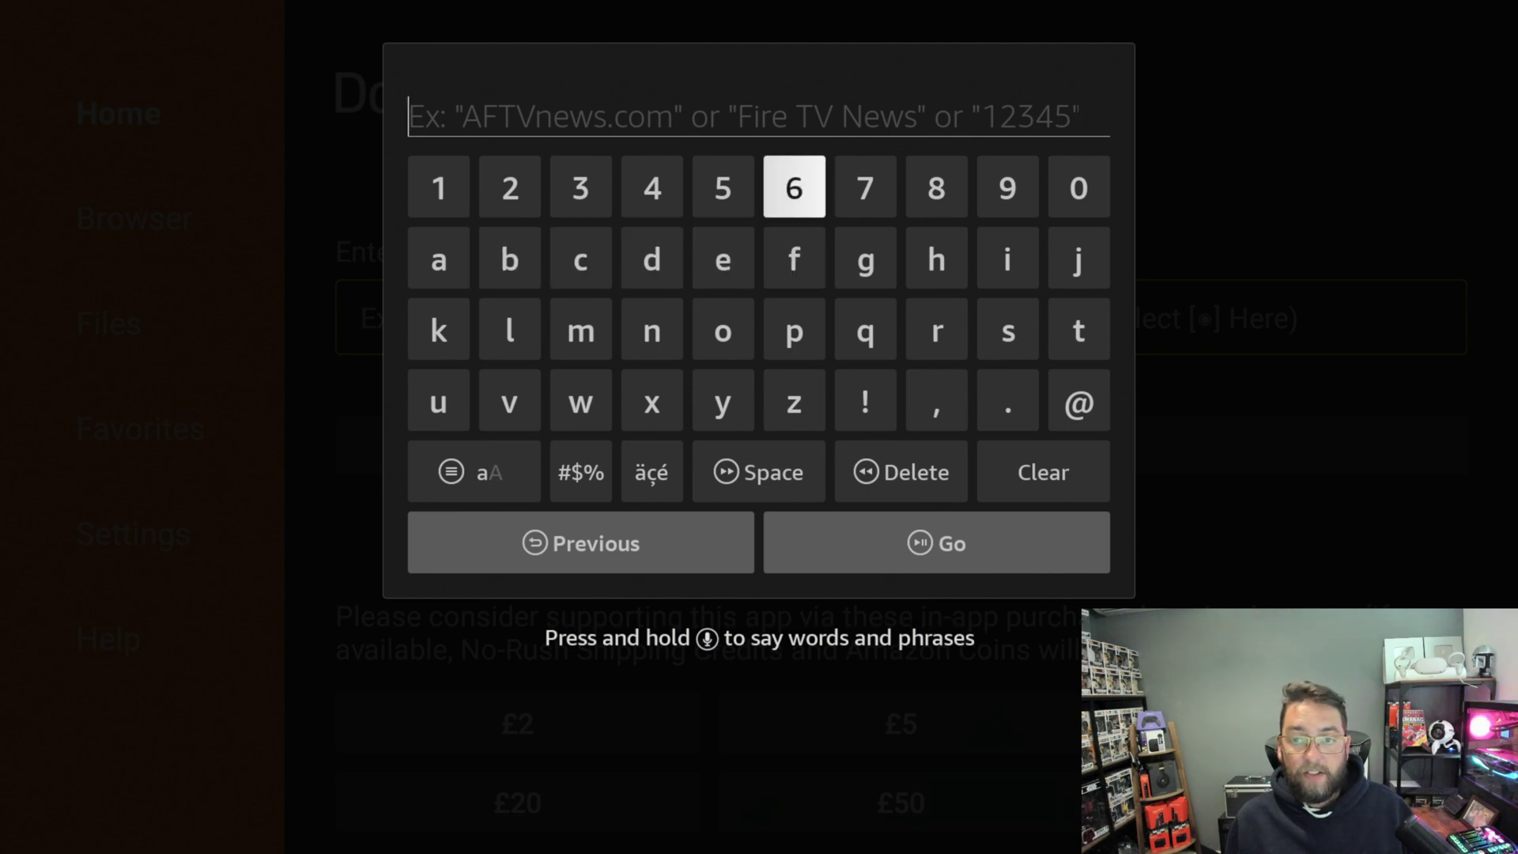
pyautogui.press('Return')
pyautogui.press('Left')
pyautogui.press('Return')
pyautogui.press('Right')
pyautogui.press('Return')
pyautogui.press('Left')
pyautogui.press('Left')
pyautogui.press('Left')
pyautogui.press('Left')
pyautogui.press('Return')
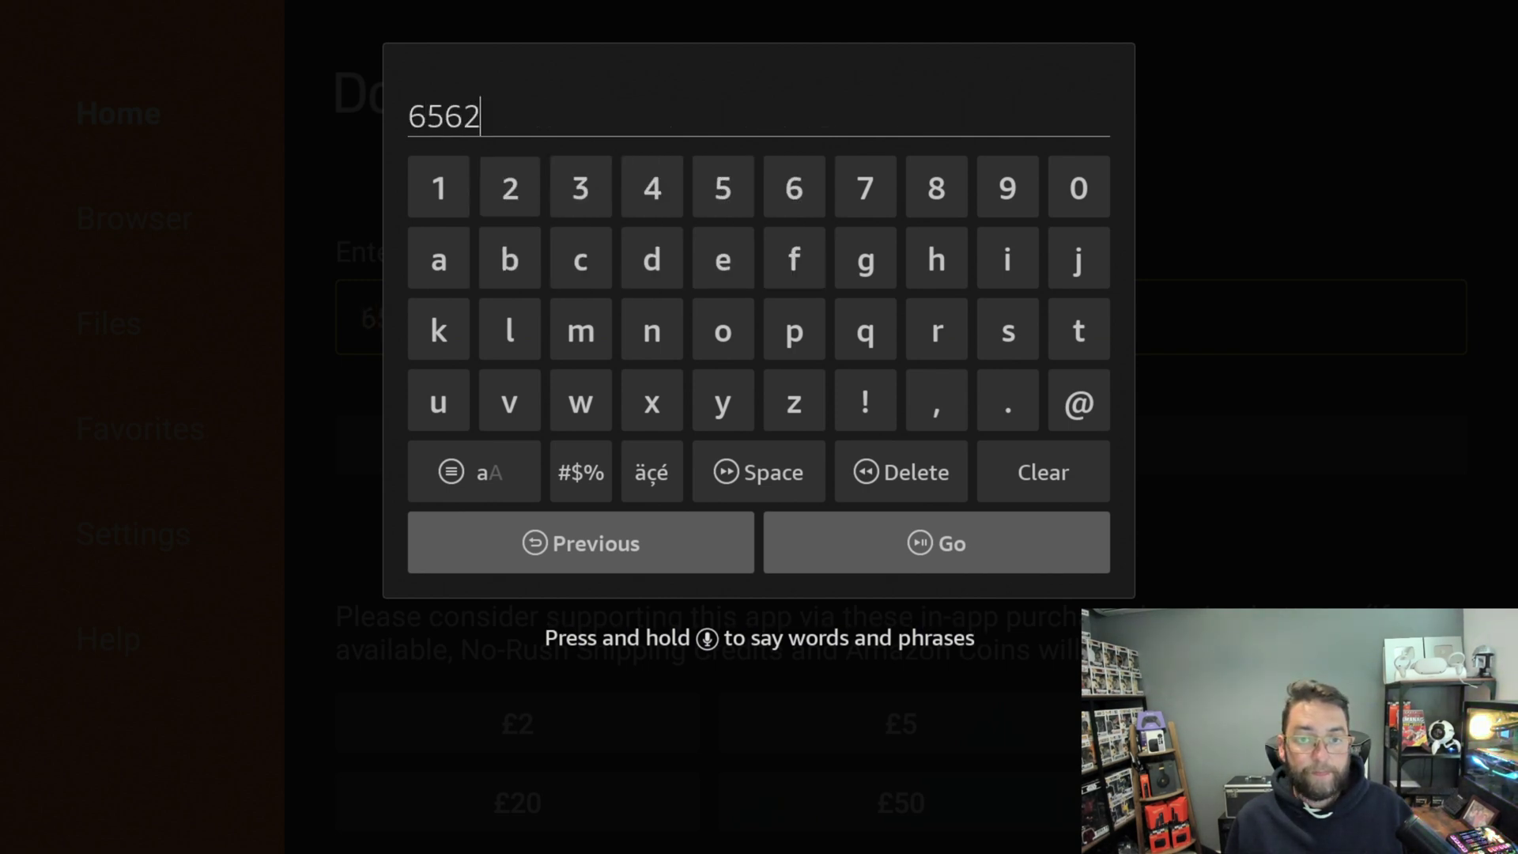
pyautogui.press('Right')
pyautogui.press('Right')
pyautogui.press('Right')
pyautogui.press('Right')
pyautogui.press('Down')
pyautogui.press('Down')
pyautogui.press('Down')
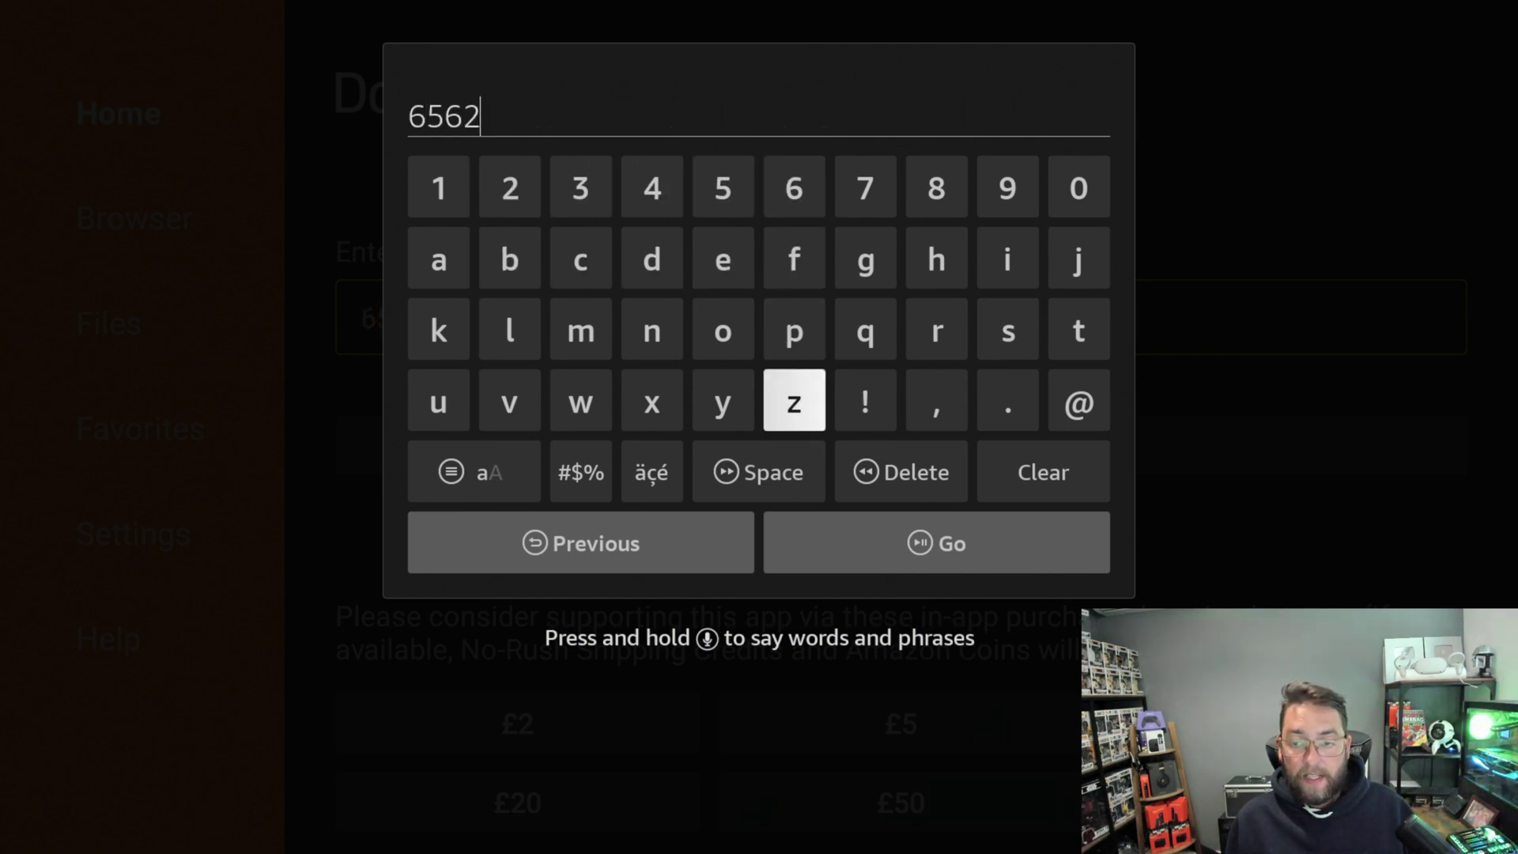